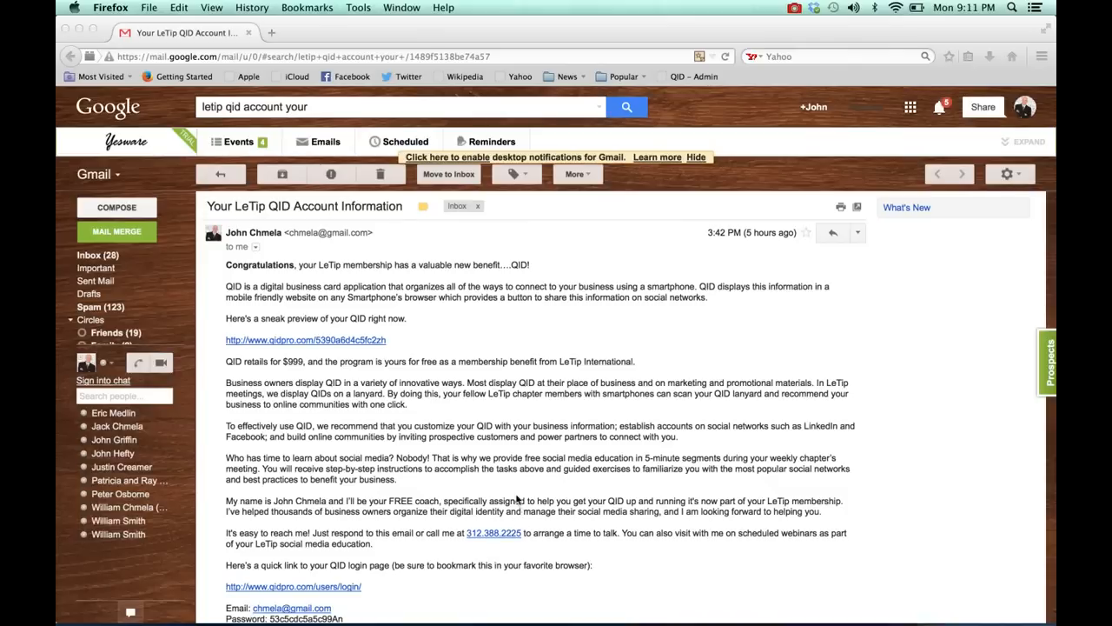
Step: Copy the account password from the QID account email and open the email's QID login page link
scroll(515, 493, down, 2)
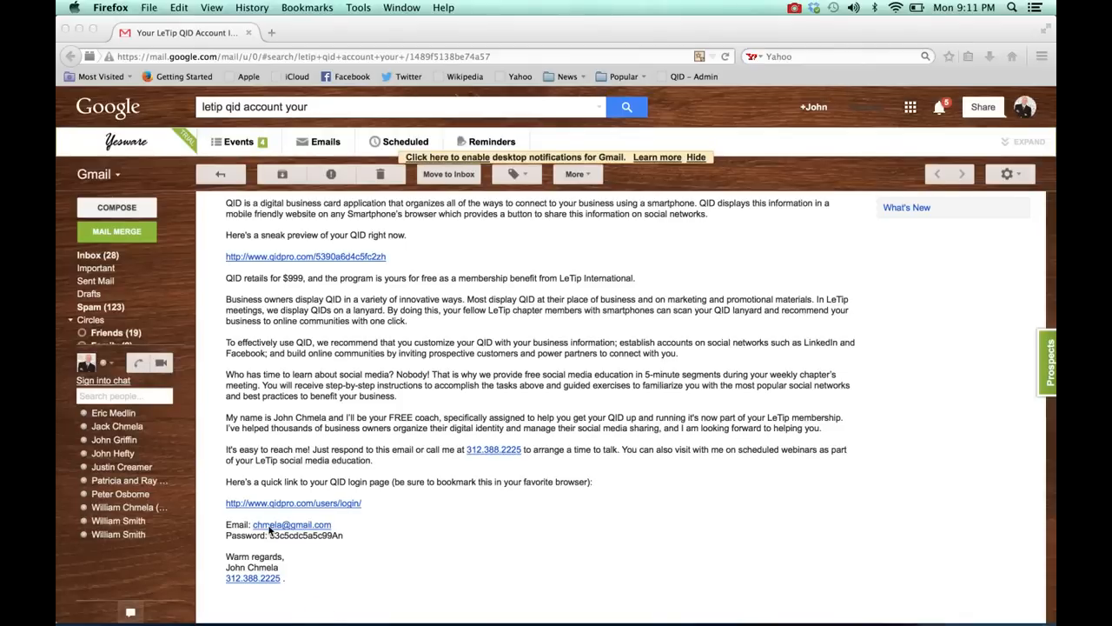
click(349, 539)
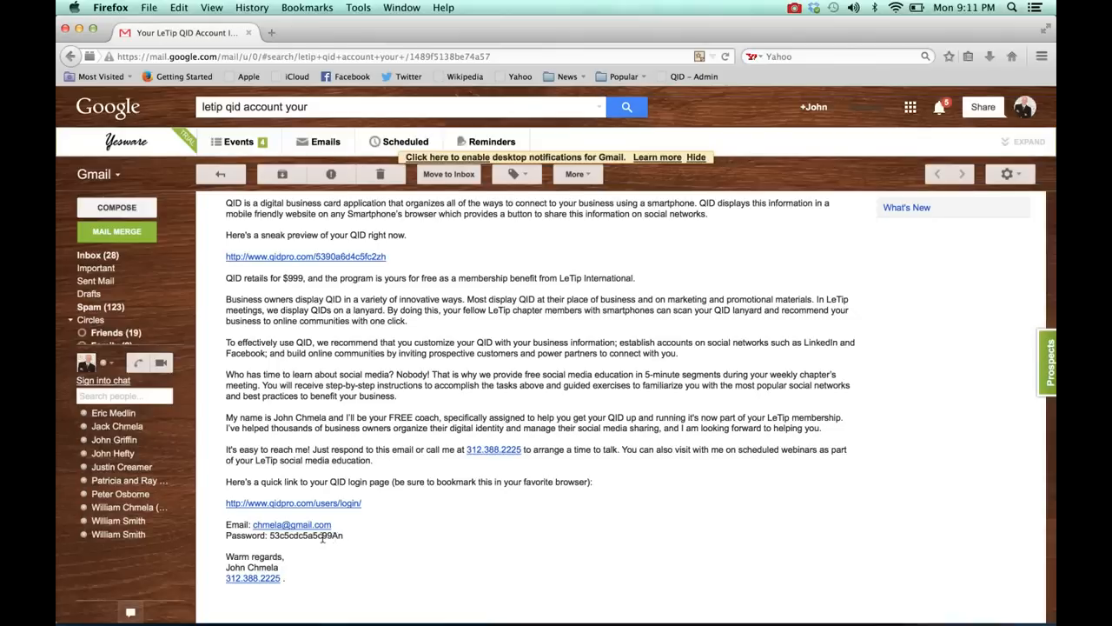
drag(270, 535, 357, 538)
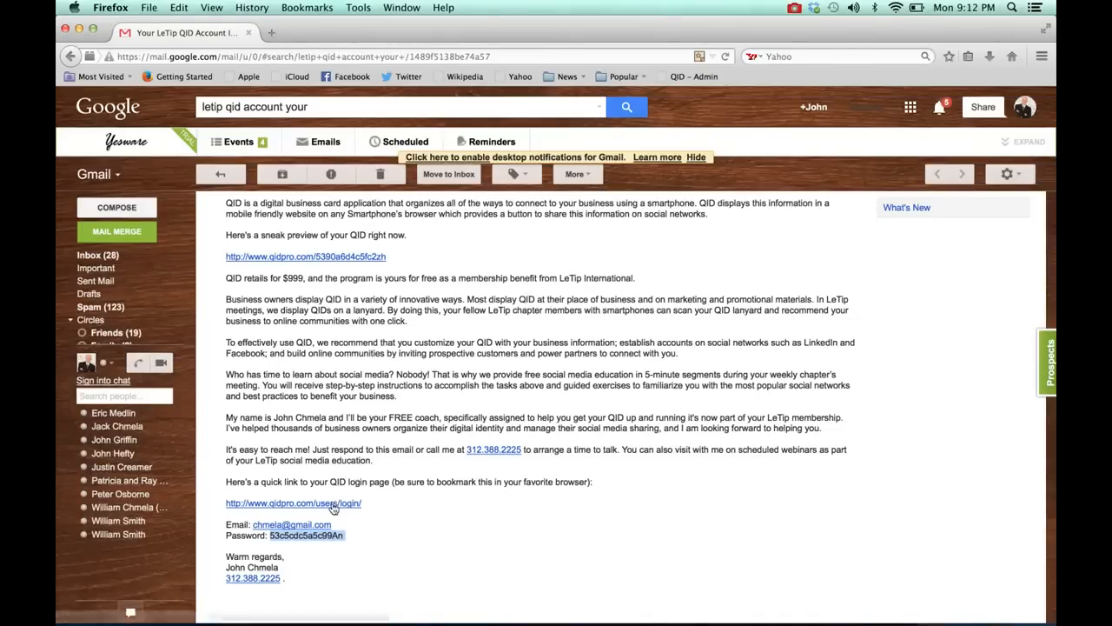
click(333, 504)
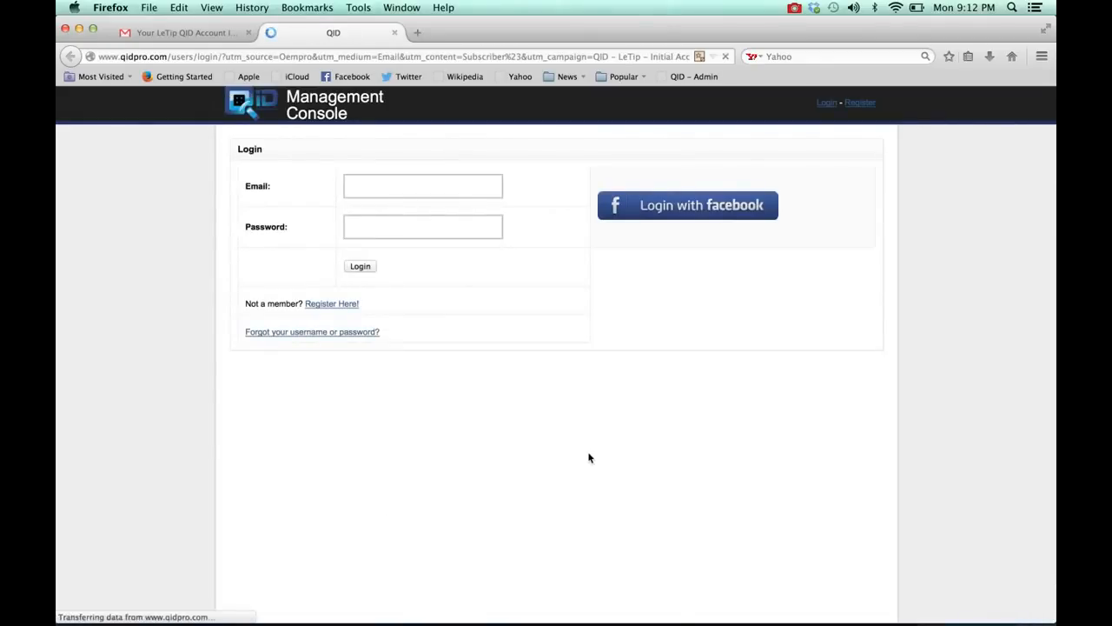
Step: Log in to QID with the account email and the copied password, and dismiss the offer to remember the password
click(415, 187)
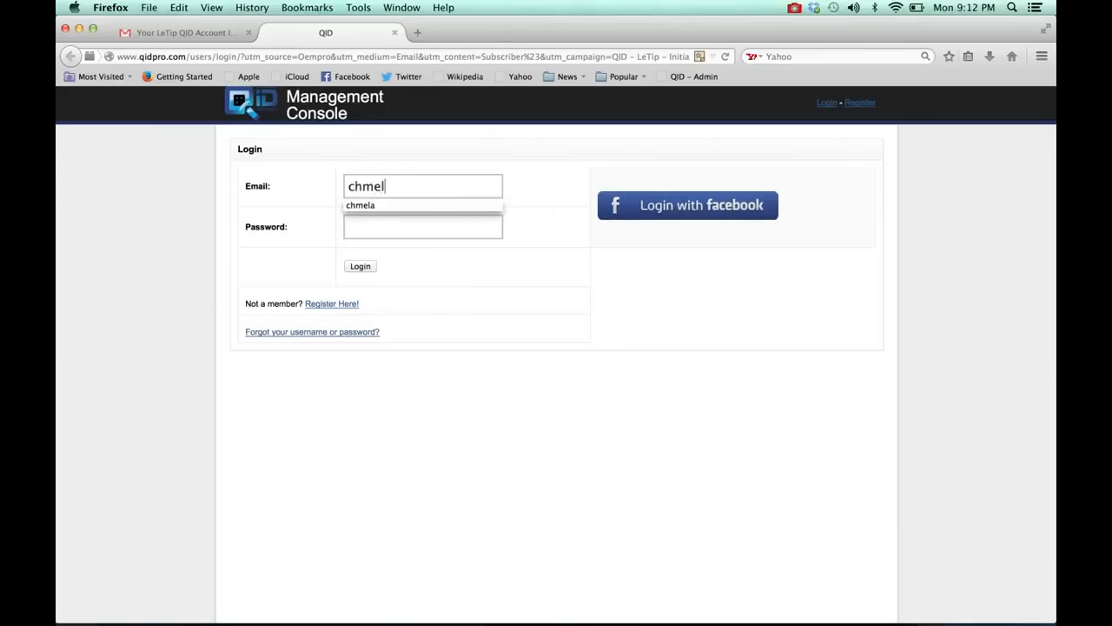
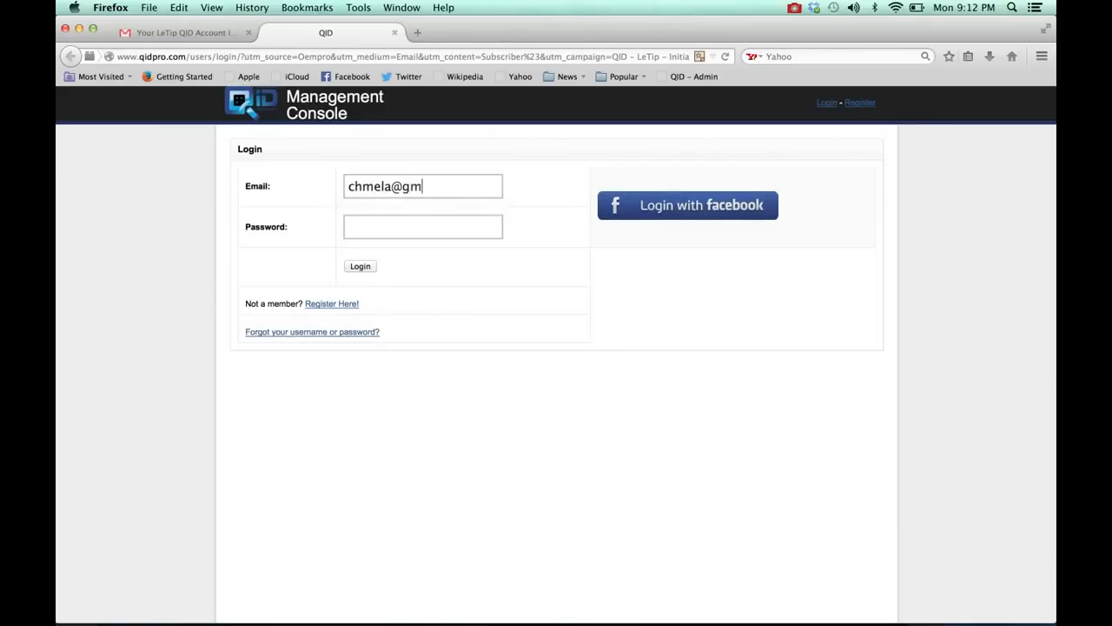
key(Tab)
key(super+v)
click(356, 266)
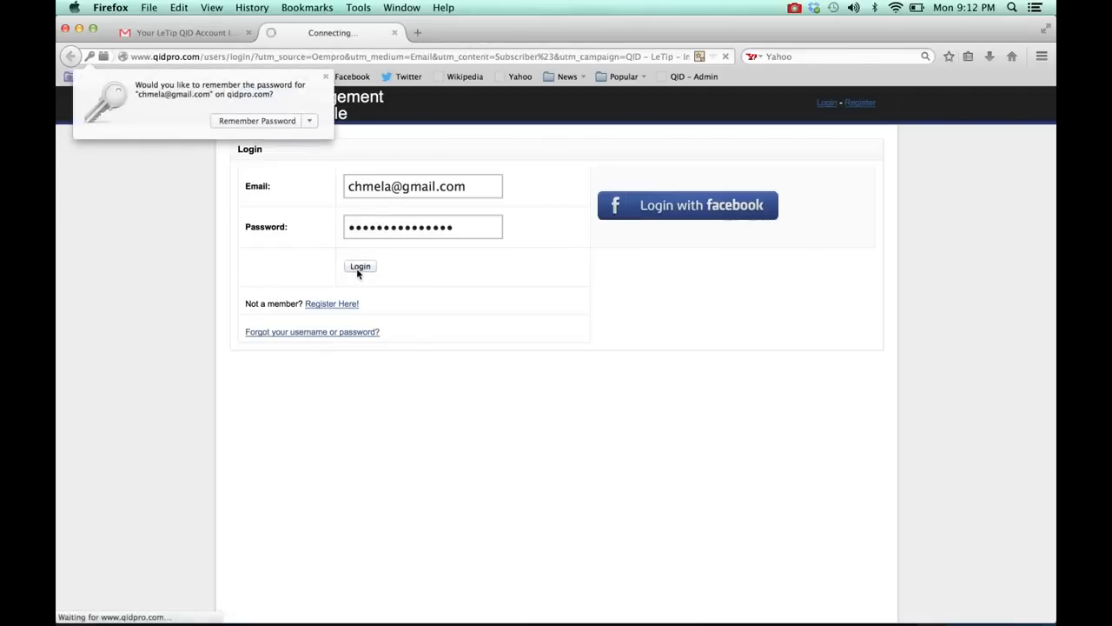
click(327, 78)
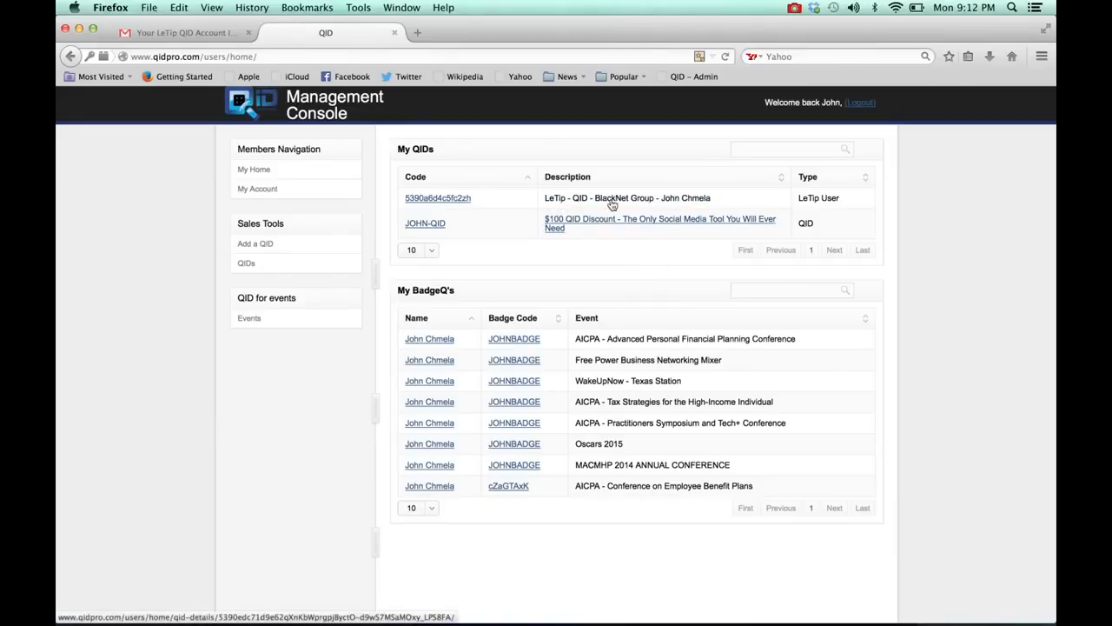
Step: Open the LeTip User QID's details and browse for its avatar image in Documents, __BlackNetGroup, _Speaking, Headshots
click(445, 201)
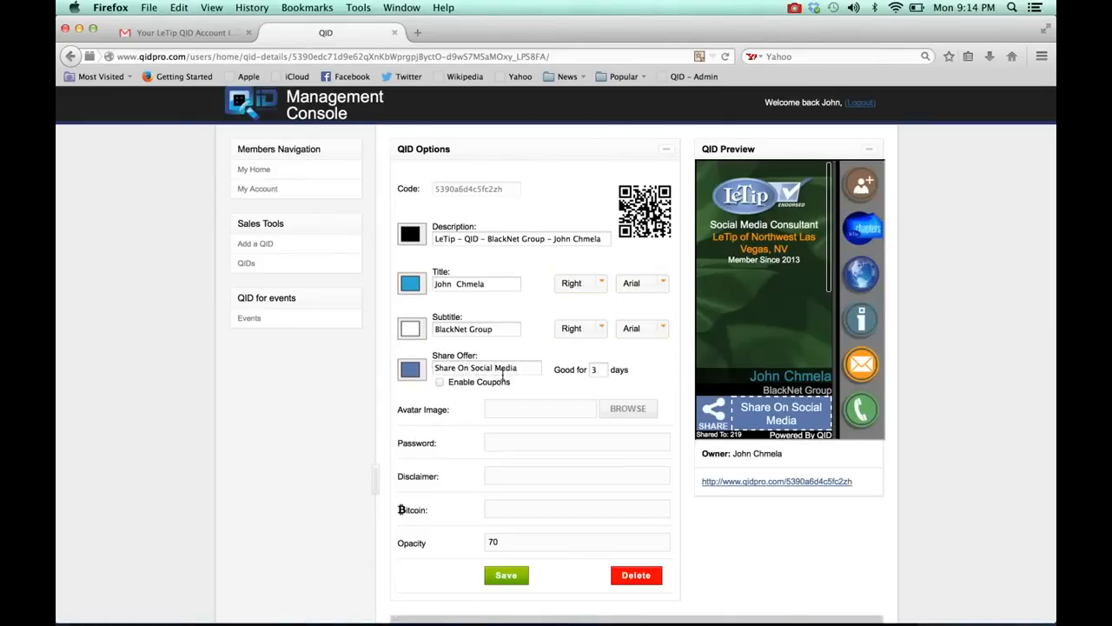
click(620, 417)
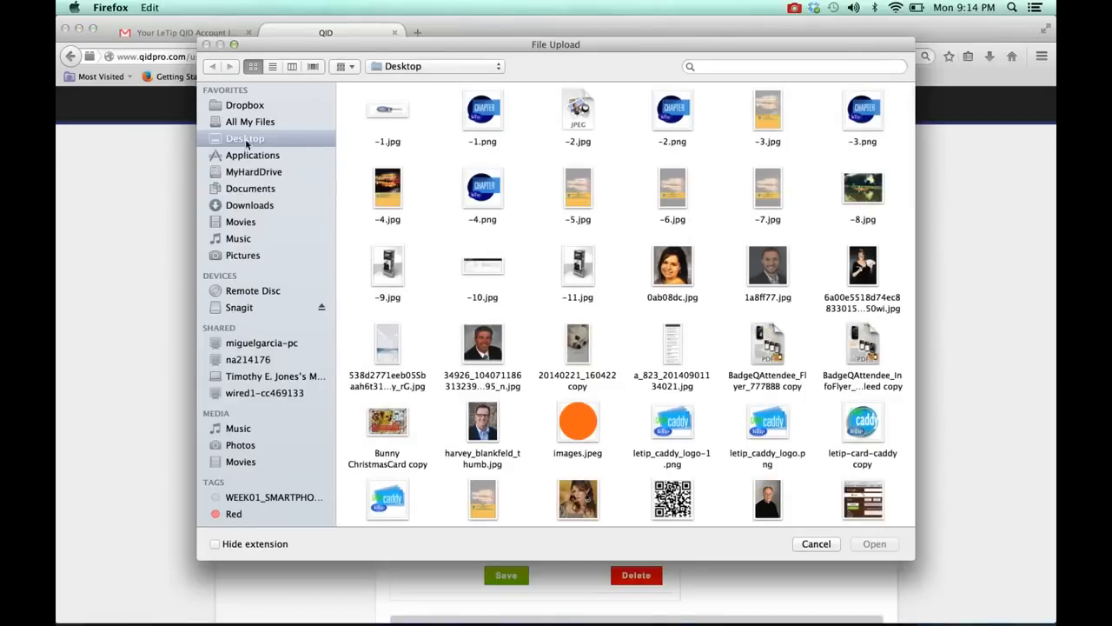
click(248, 190)
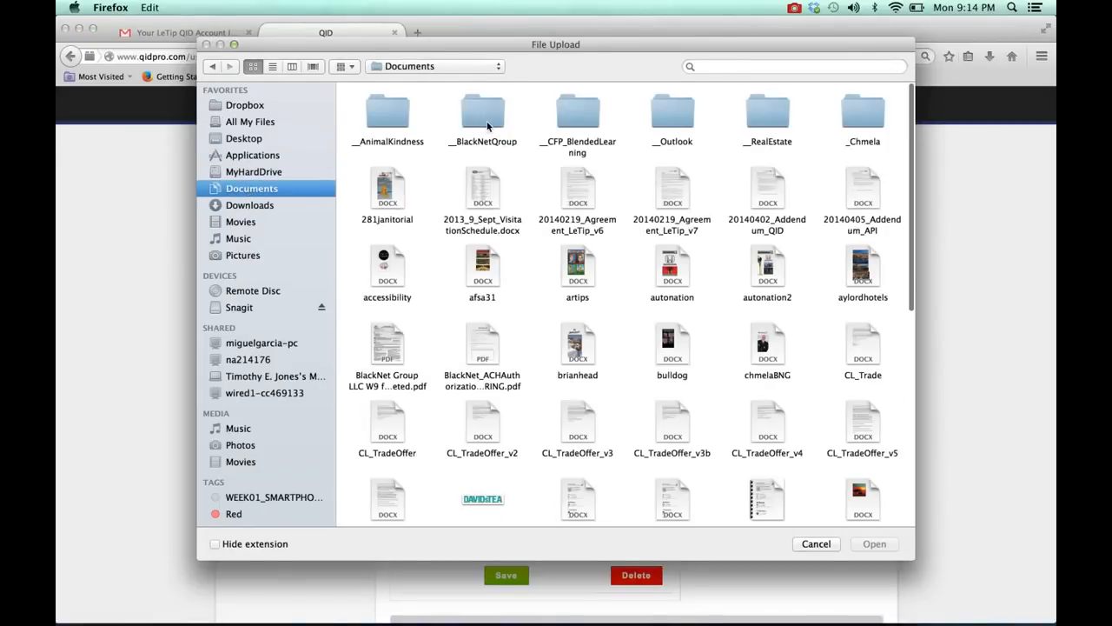
double_click(485, 127)
scroll(559, 365, down, 2)
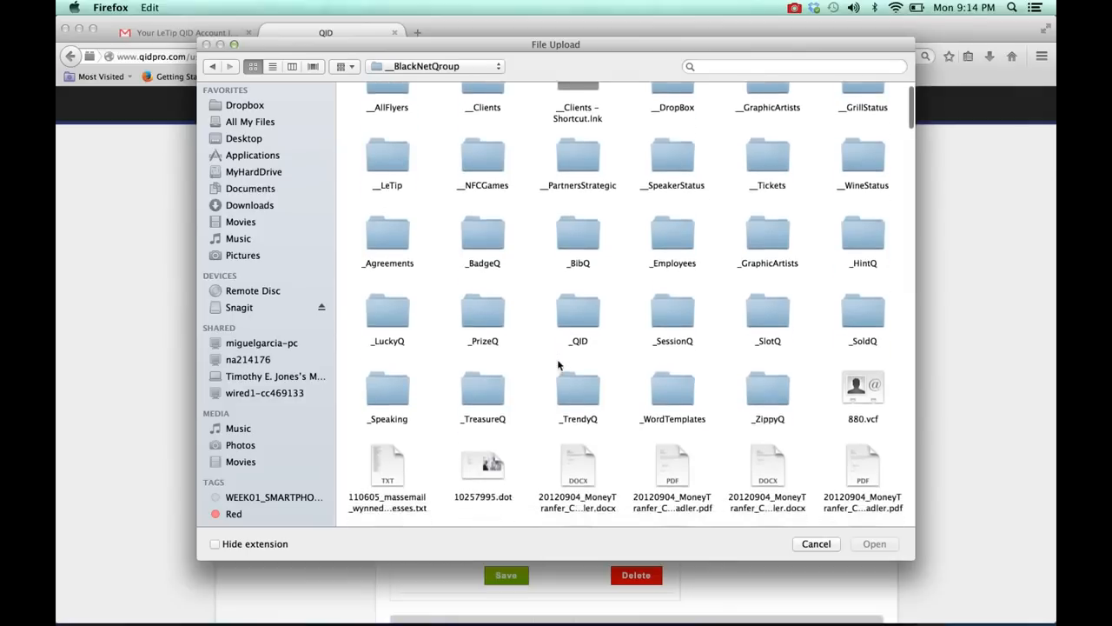
click(390, 377)
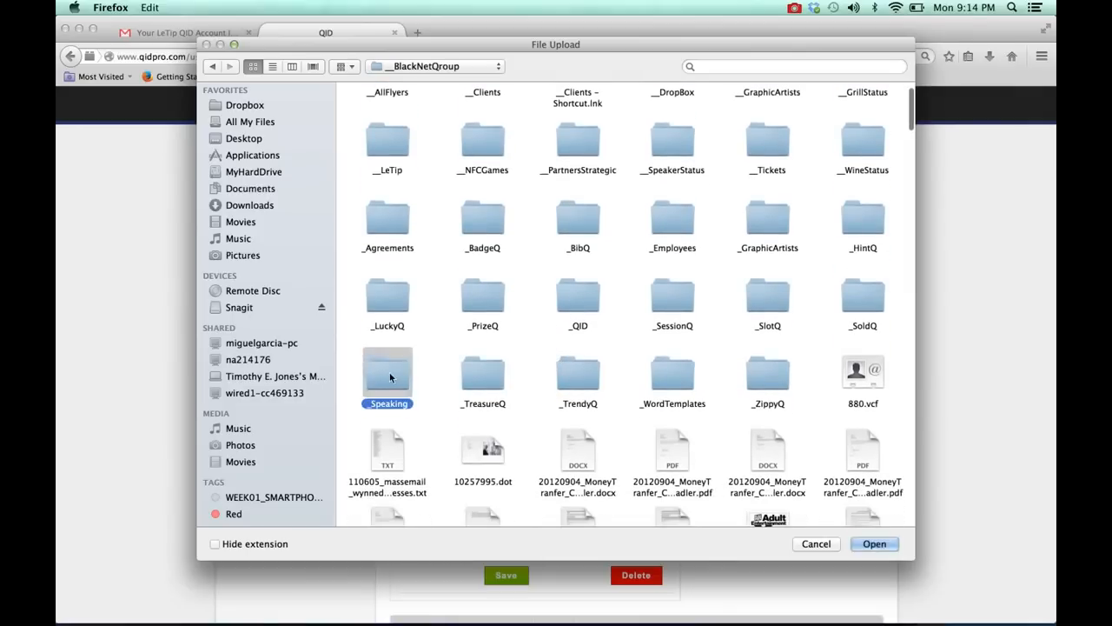
double_click(390, 377)
click(487, 306)
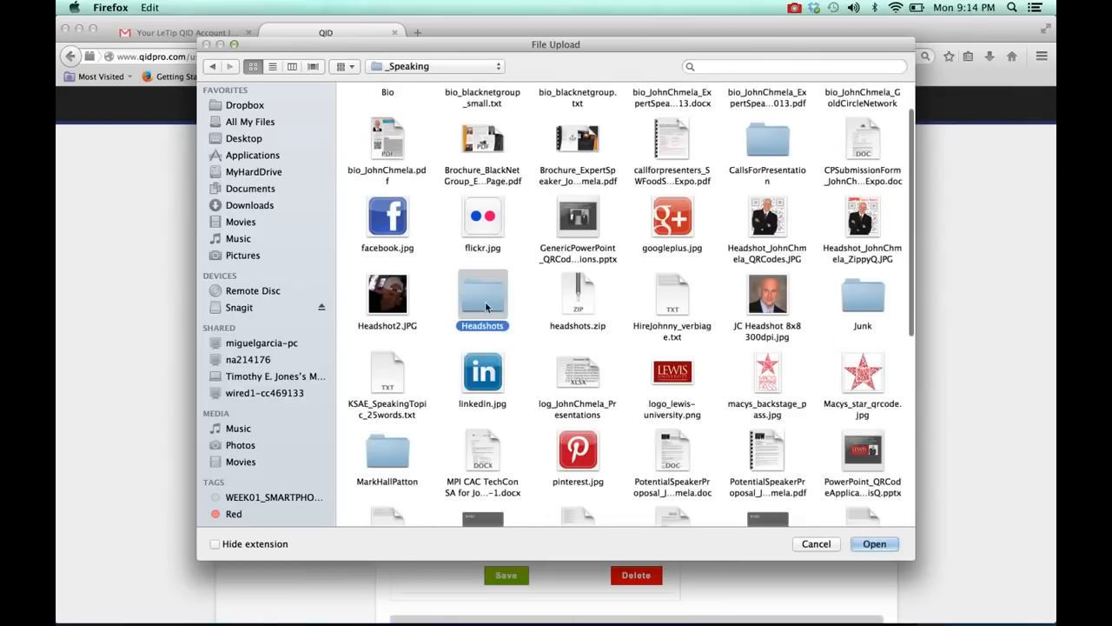
double_click(487, 306)
Step: Choose the QR-codes headshot file as the avatar image and save the QID options
click(669, 114)
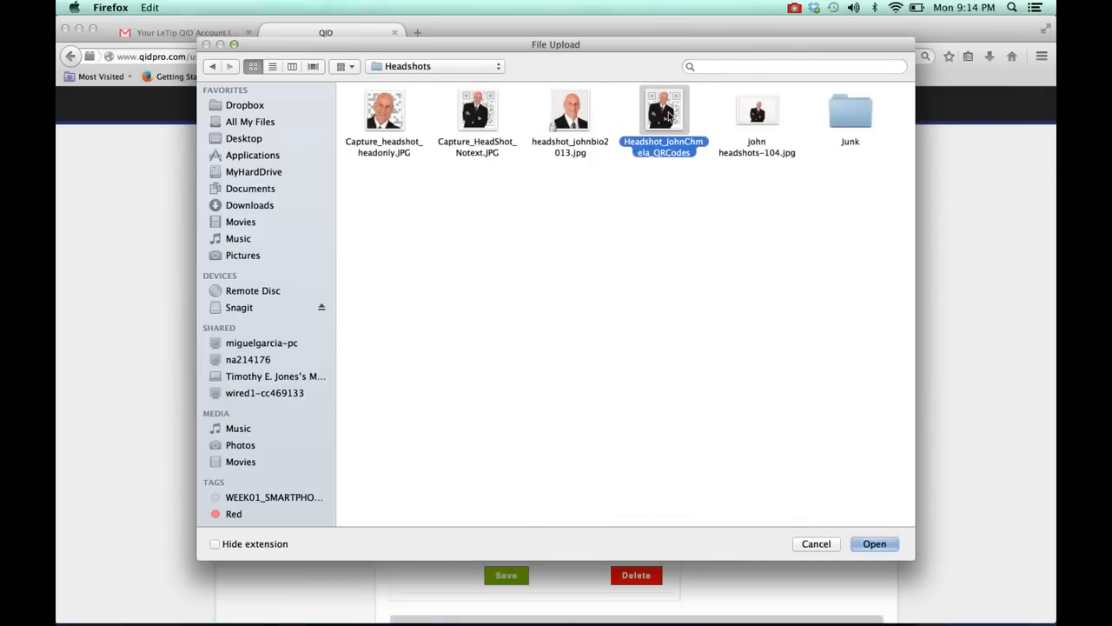
double_click(669, 115)
click(510, 578)
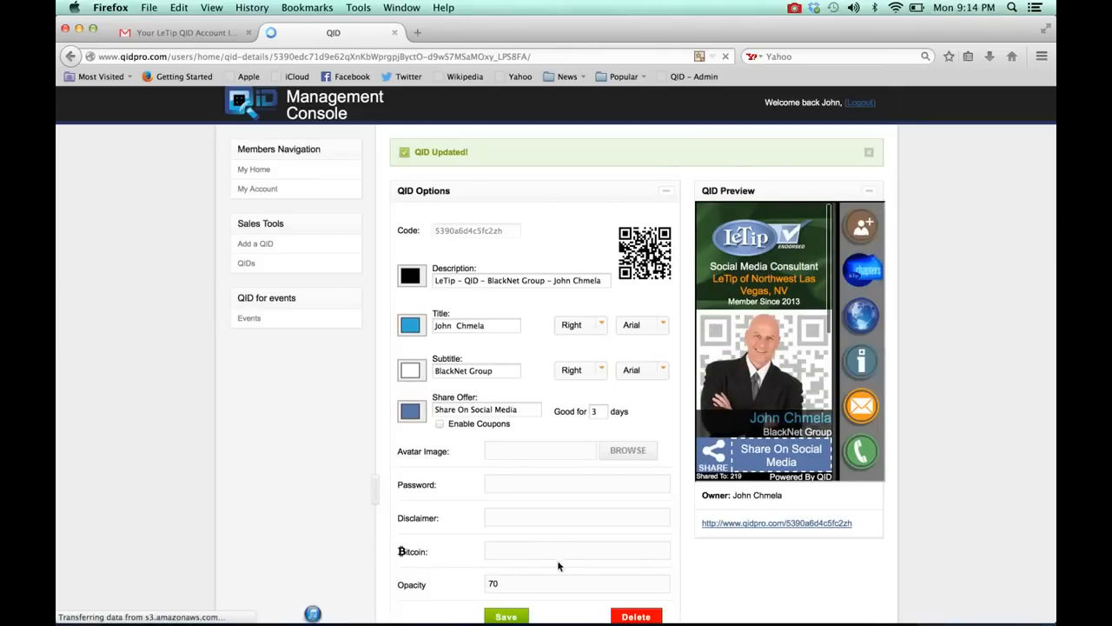
Step: Examine the QID's options, its preview and the list of existing buttons with their types, titles and content
scroll(600, 553, down, 4)
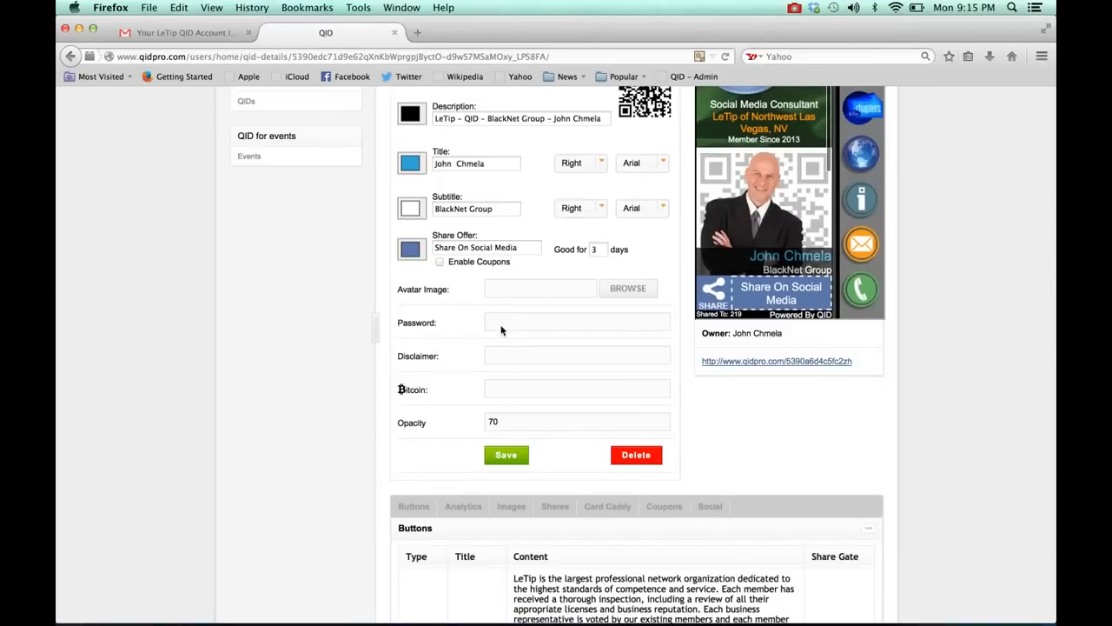
click(497, 387)
scroll(558, 425, down, 3)
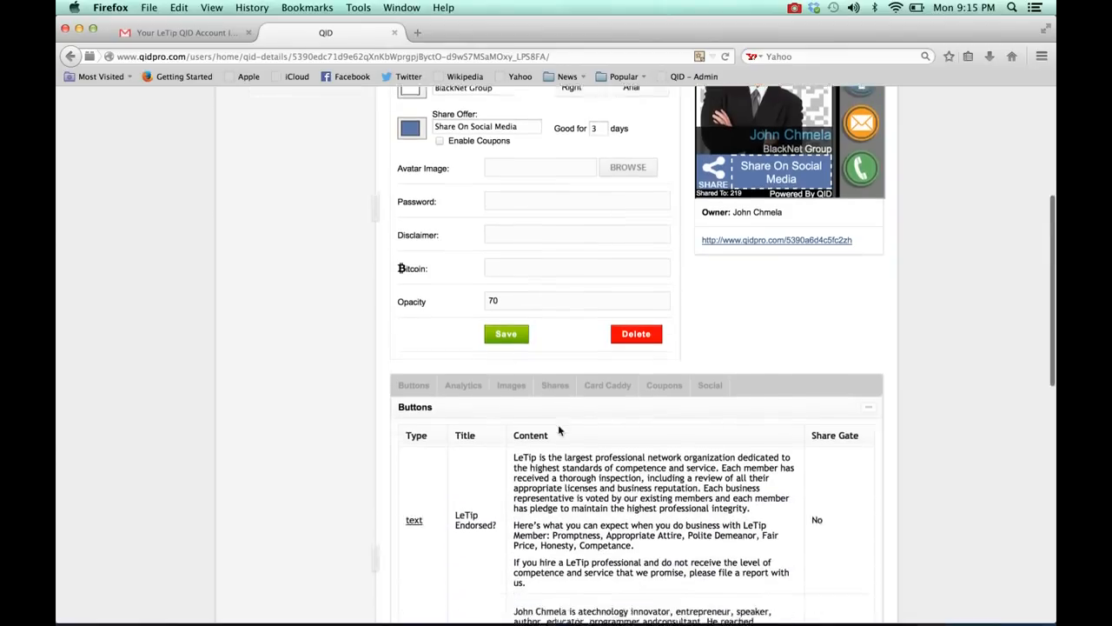
scroll(578, 455, down, 2)
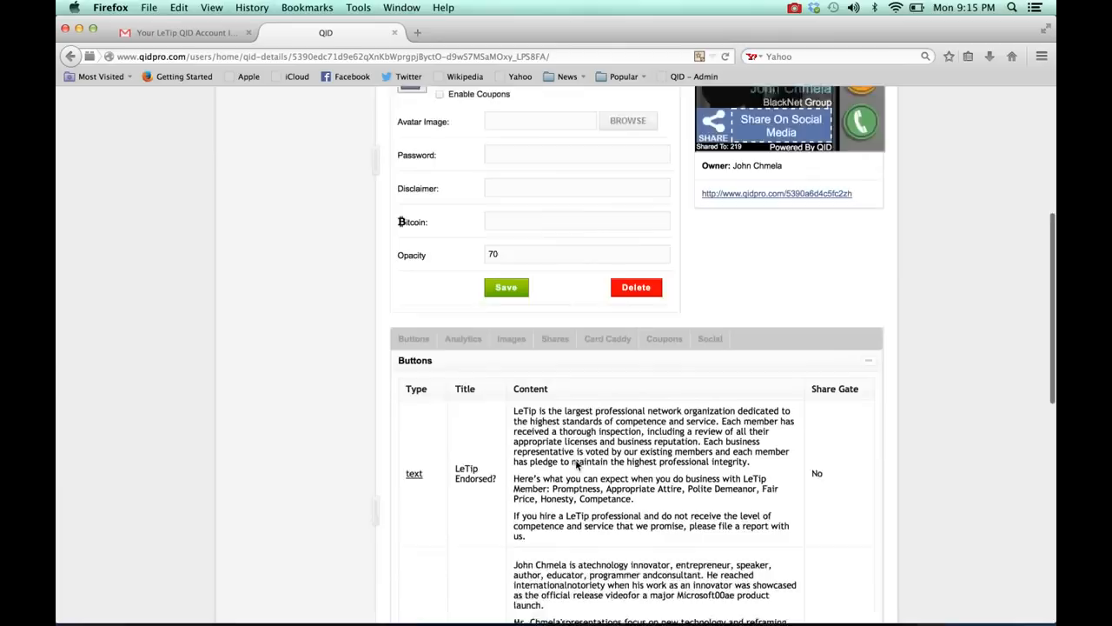
scroll(577, 461, down, 1)
scroll(557, 443, up, 7)
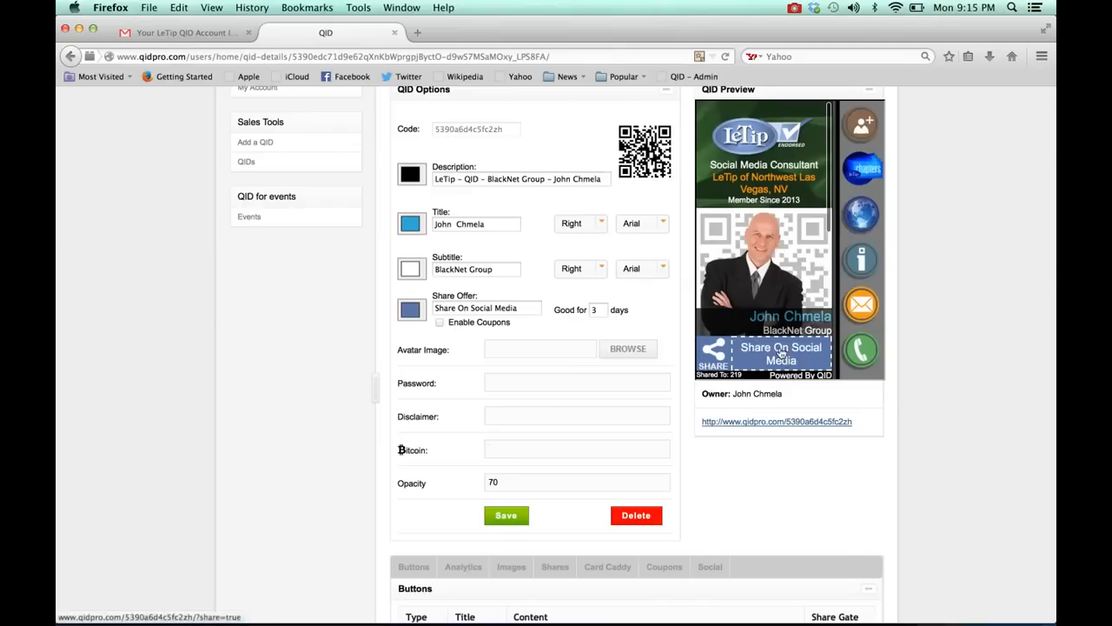
scroll(737, 525, down, 10)
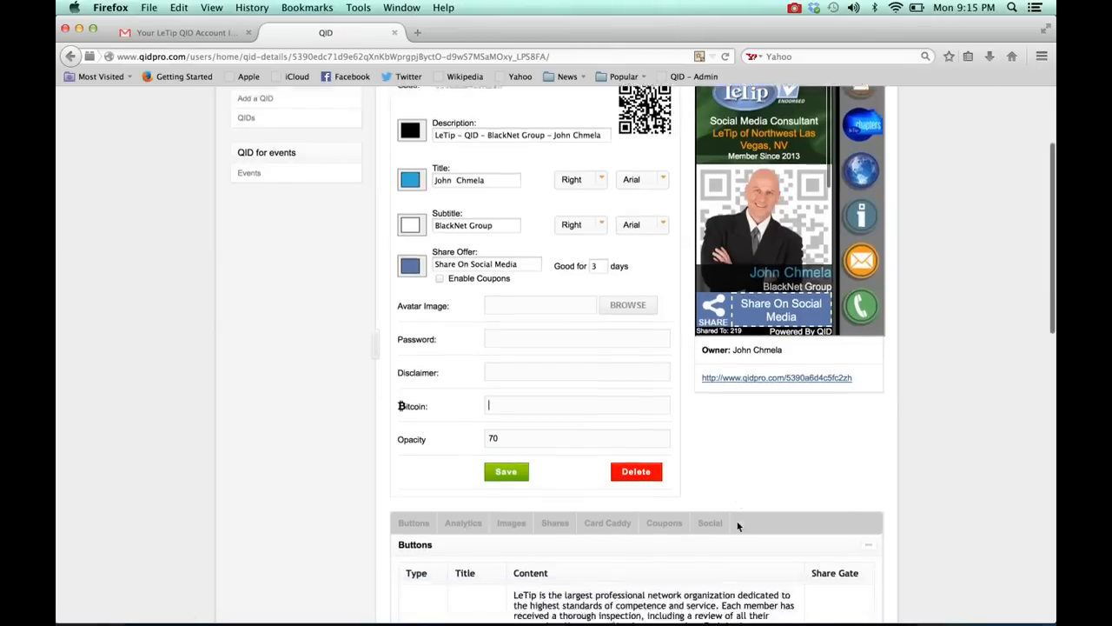
scroll(738, 526, down, 1)
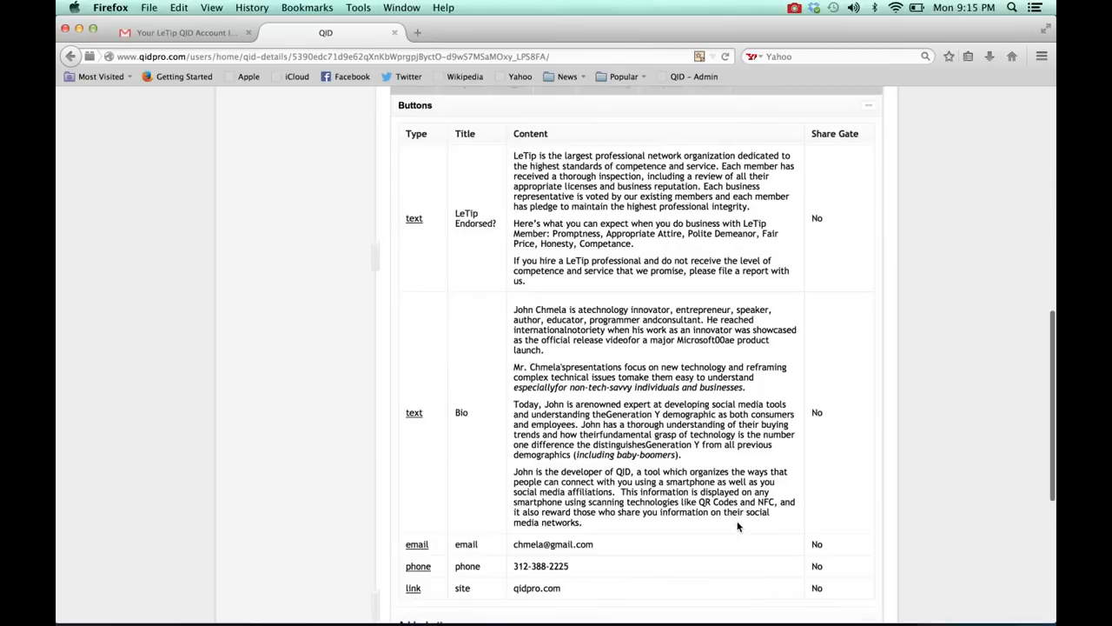
scroll(737, 526, down, 1)
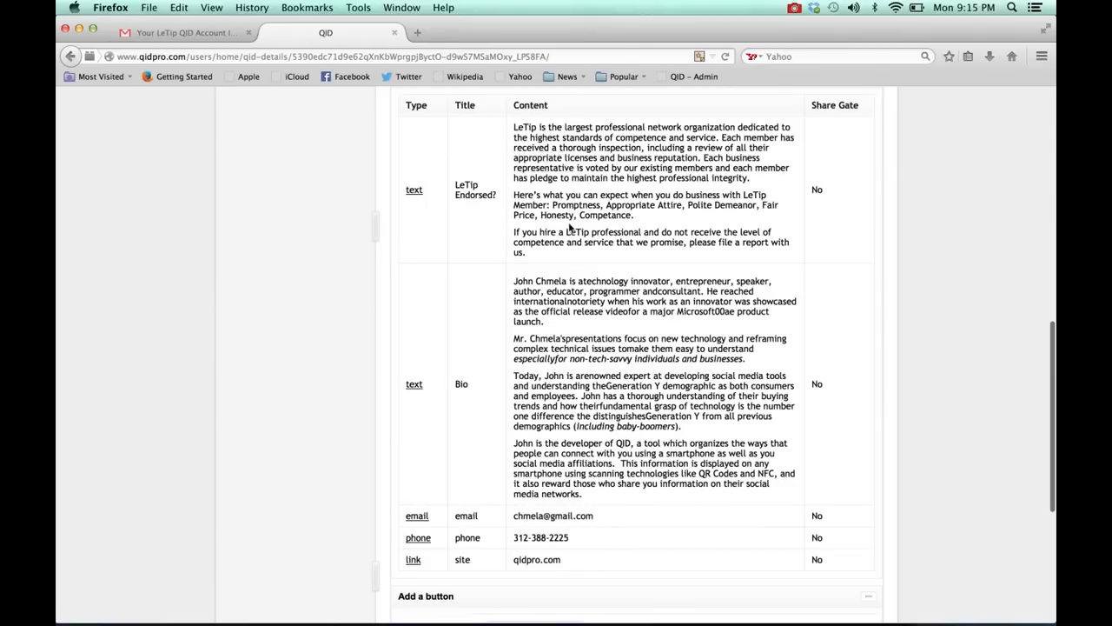
scroll(569, 228, down, 3)
scroll(571, 225, up, 5)
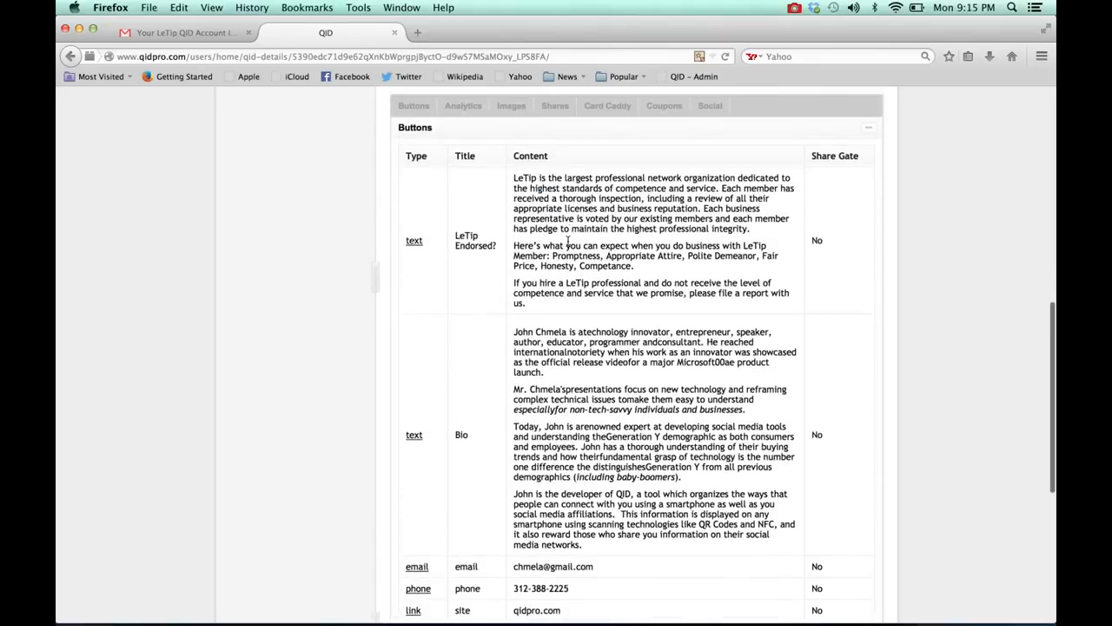
scroll(581, 376, down, 3)
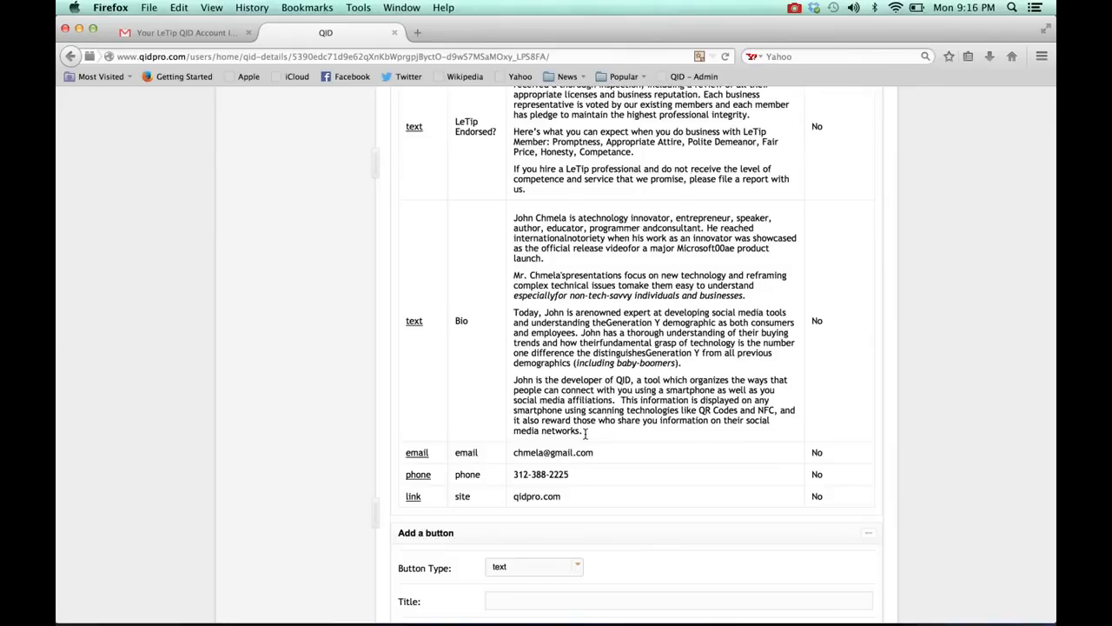
Step: Switch to Stickies and copy the Facebook profile address from the note
scroll(588, 434, down, 5)
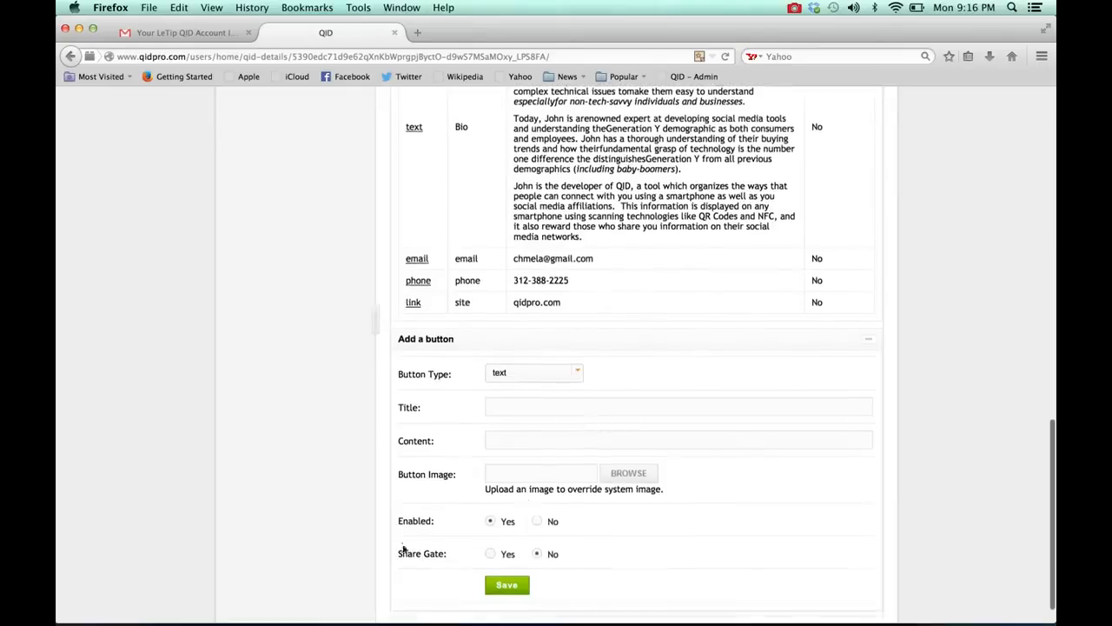
click(237, 614)
drag(201, 293, 68, 291)
key(super+c)
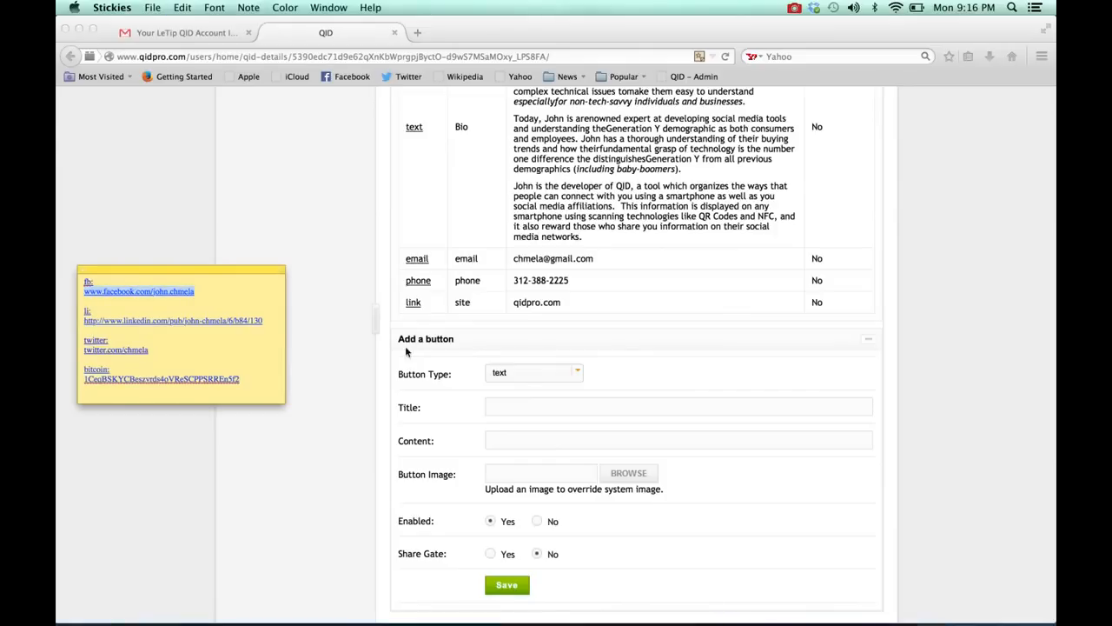
Step: Add and save a button of type link titled "facebook", with the copied Facebook profile address as its content
click(579, 378)
click(579, 375)
click(504, 470)
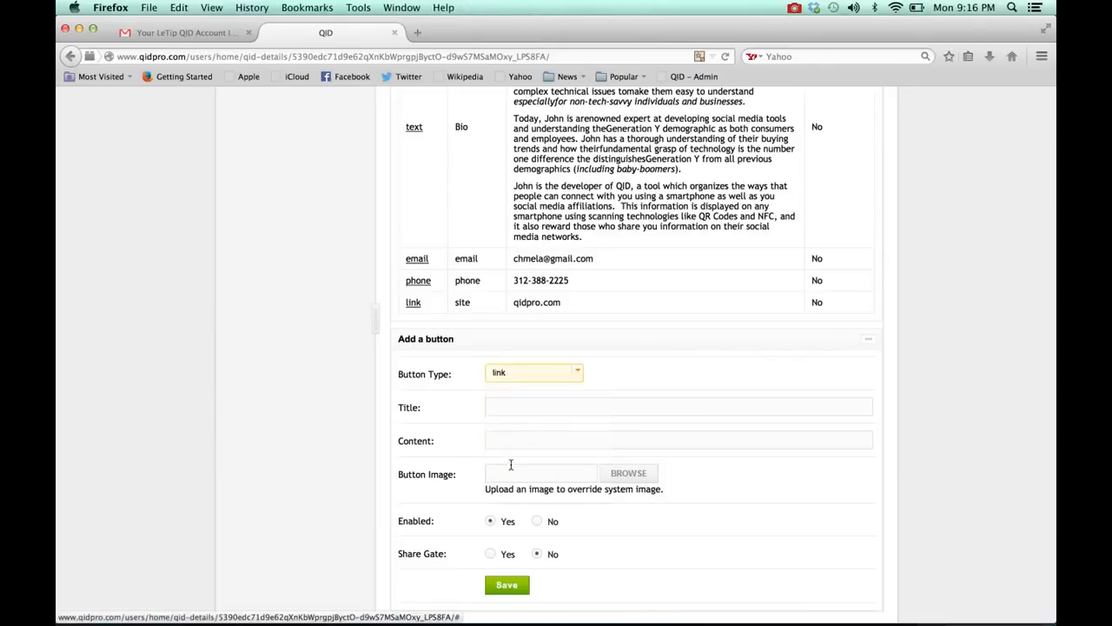
click(507, 406)
text(facebook)
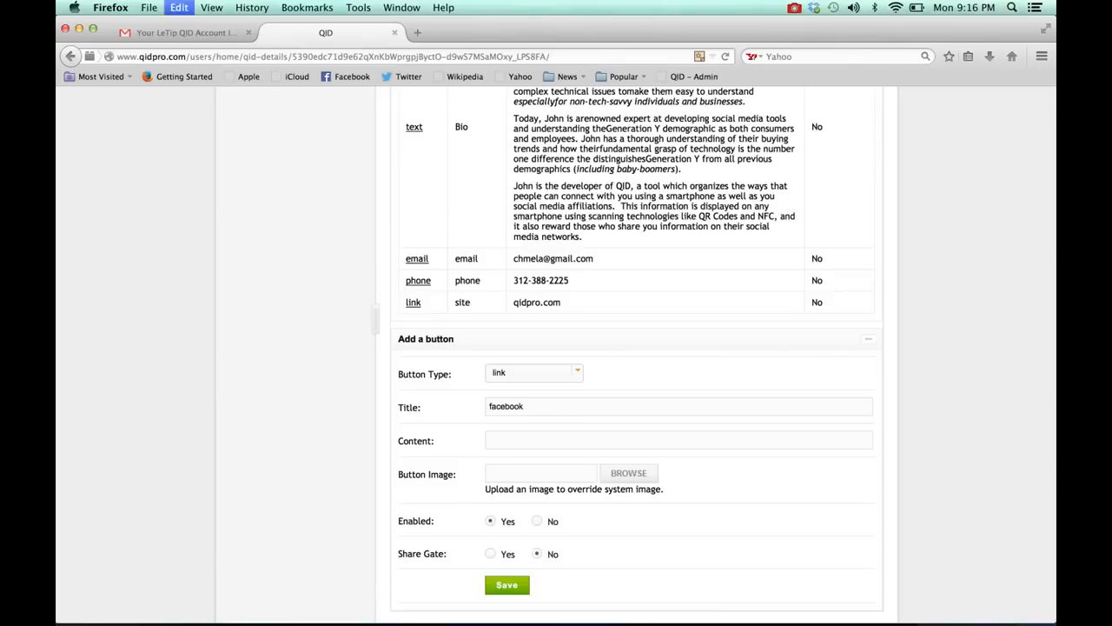
key(super+v)
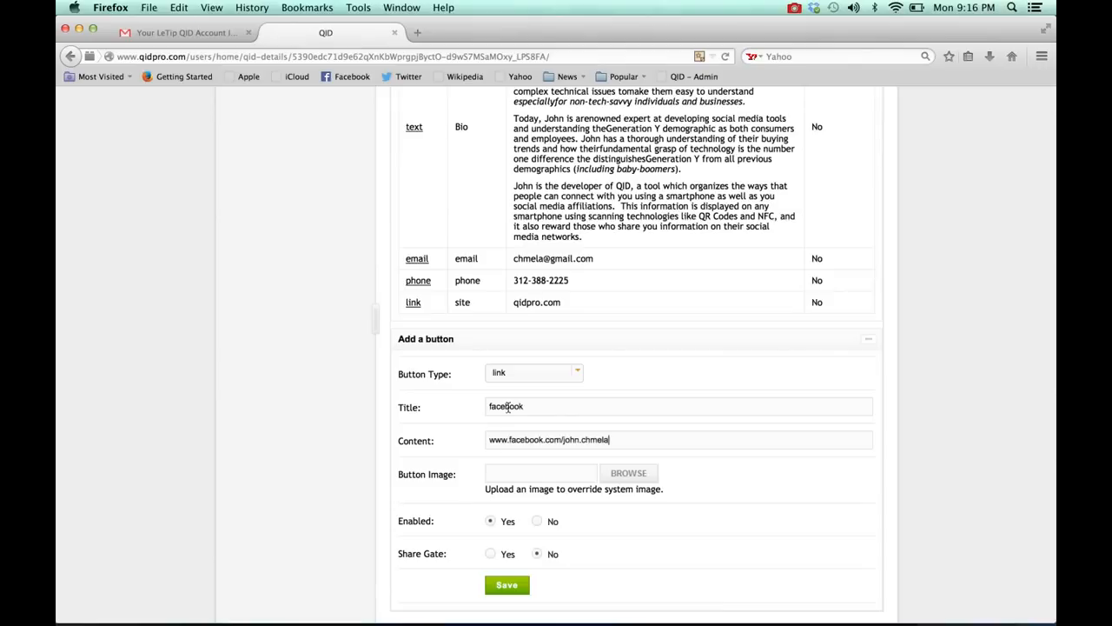
click(507, 587)
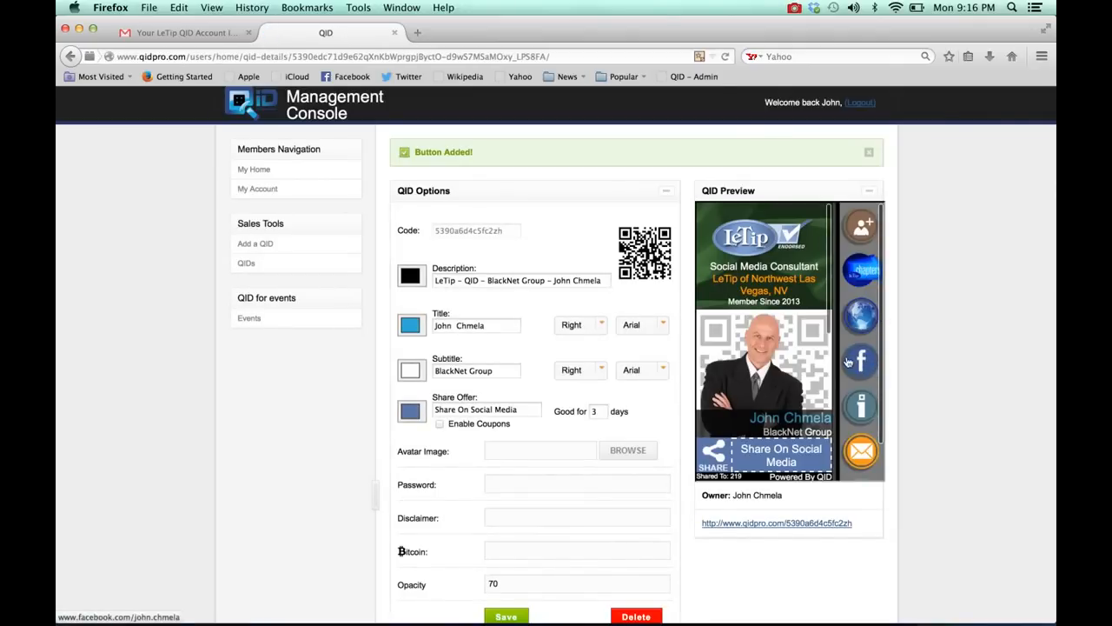
Step: Switch to Stickies and copy the LinkedIn profile address from the note for another QID button
scroll(548, 418, down, 1)
scroll(547, 418, down, 4)
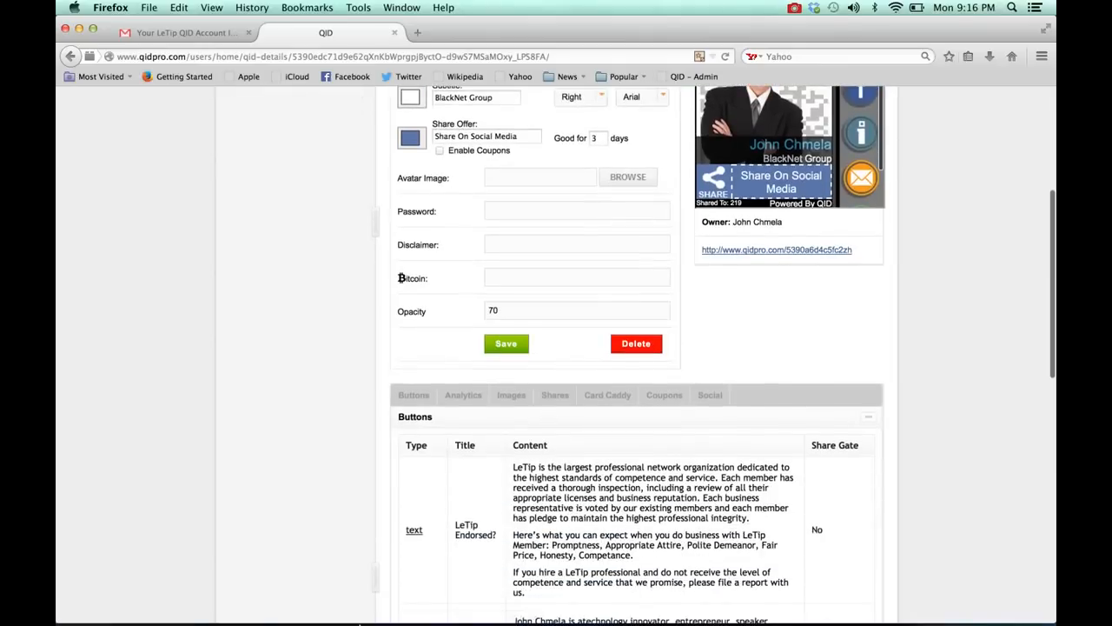
mouse_move(296, 613)
click(250, 612)
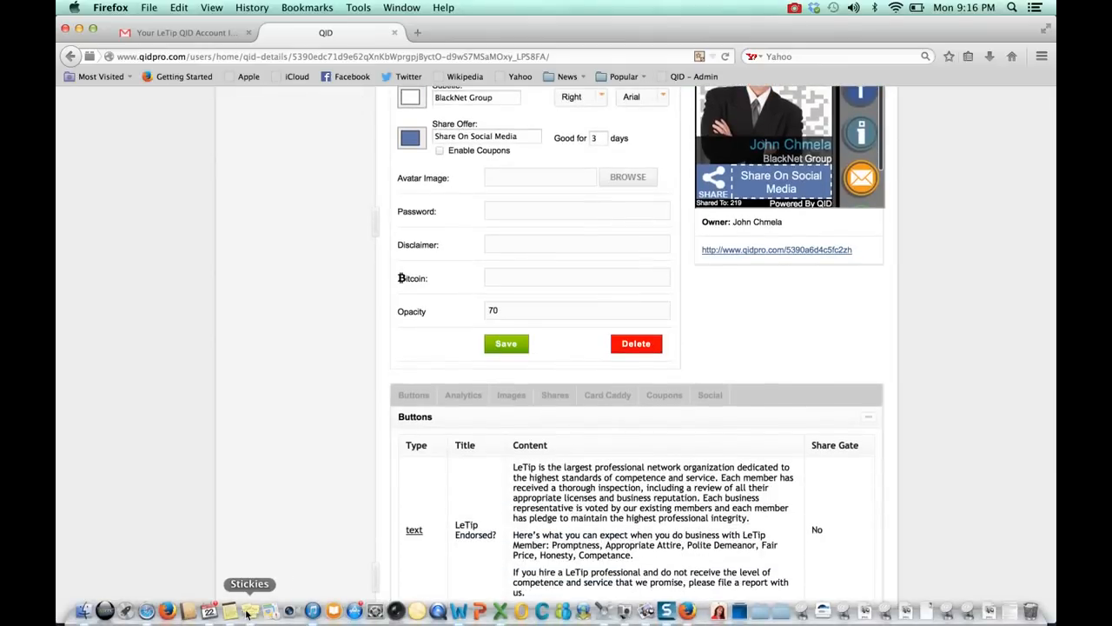
drag(262, 320, 80, 318)
key(super+c)
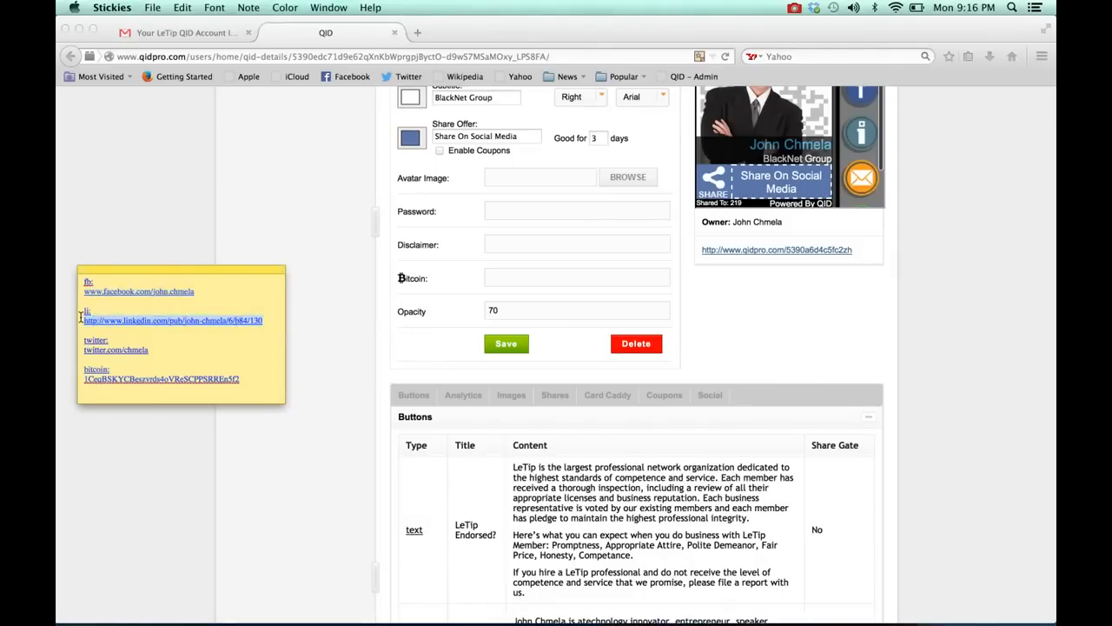
scroll(532, 438, down, 10)
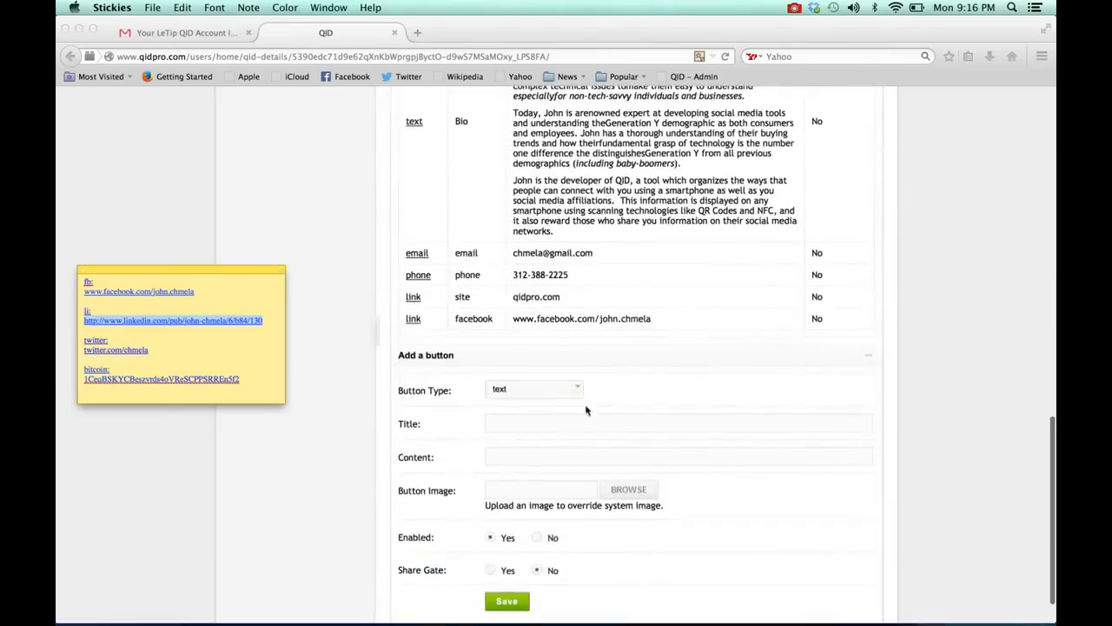
Step: Add and save a button of type link titled "linkedin", with the copied LinkedIn profile address as its content
click(579, 391)
click(579, 390)
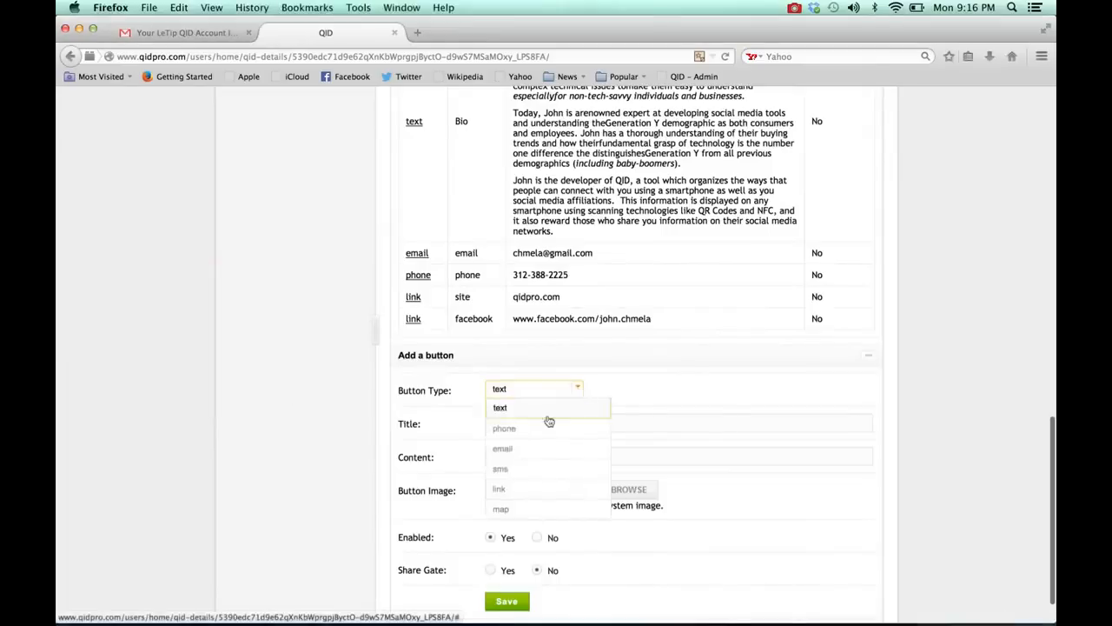
click(500, 489)
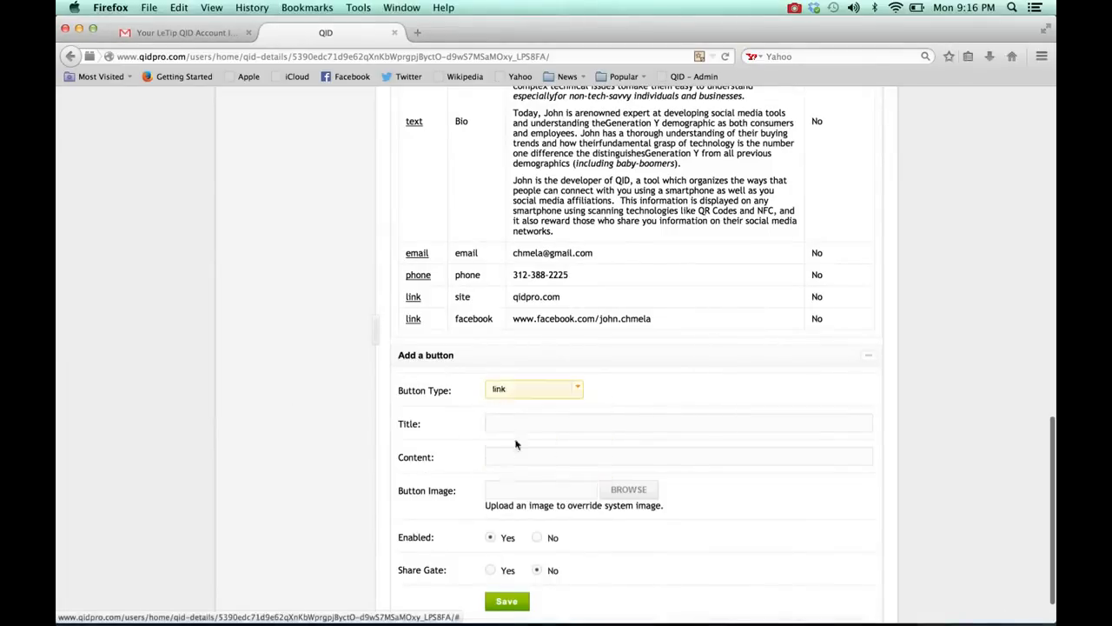
click(516, 419)
text(linkedin)
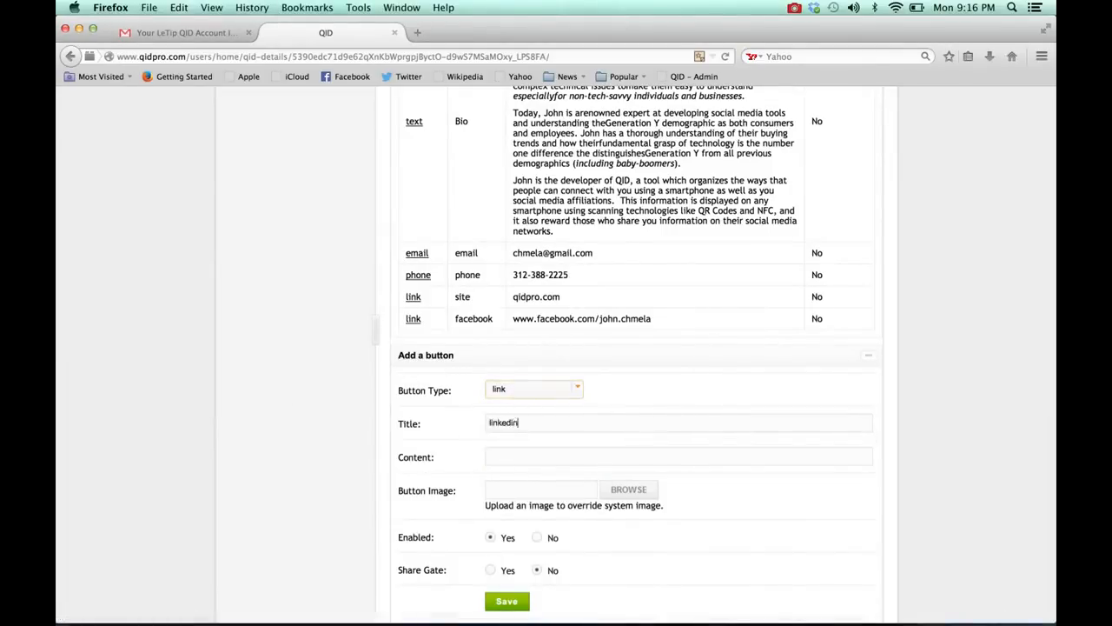
click(548, 452)
key(super+v)
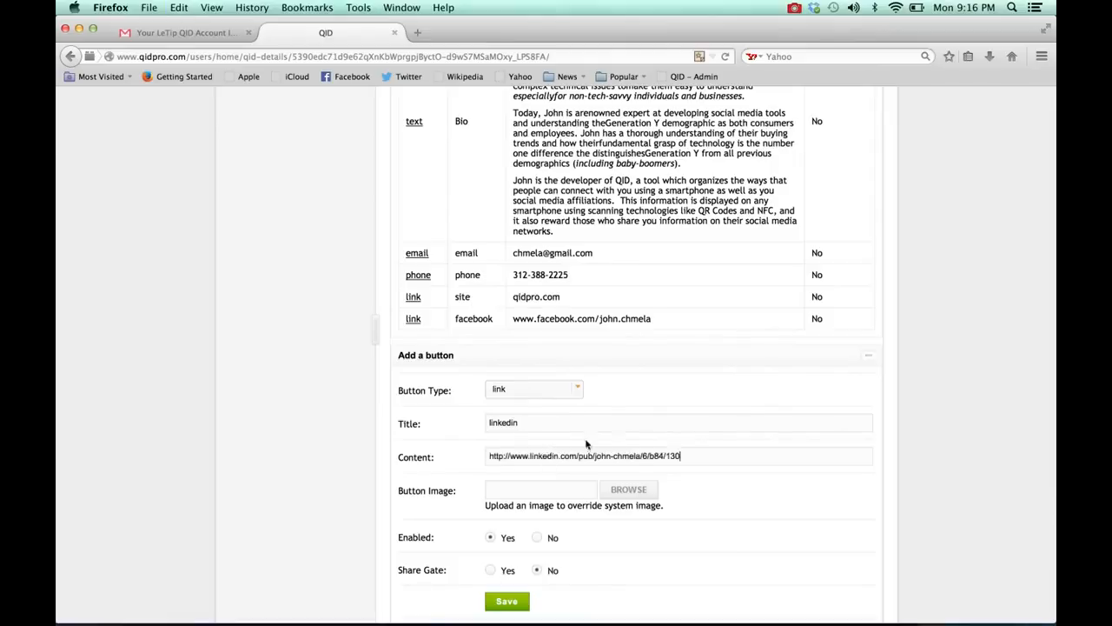
click(508, 601)
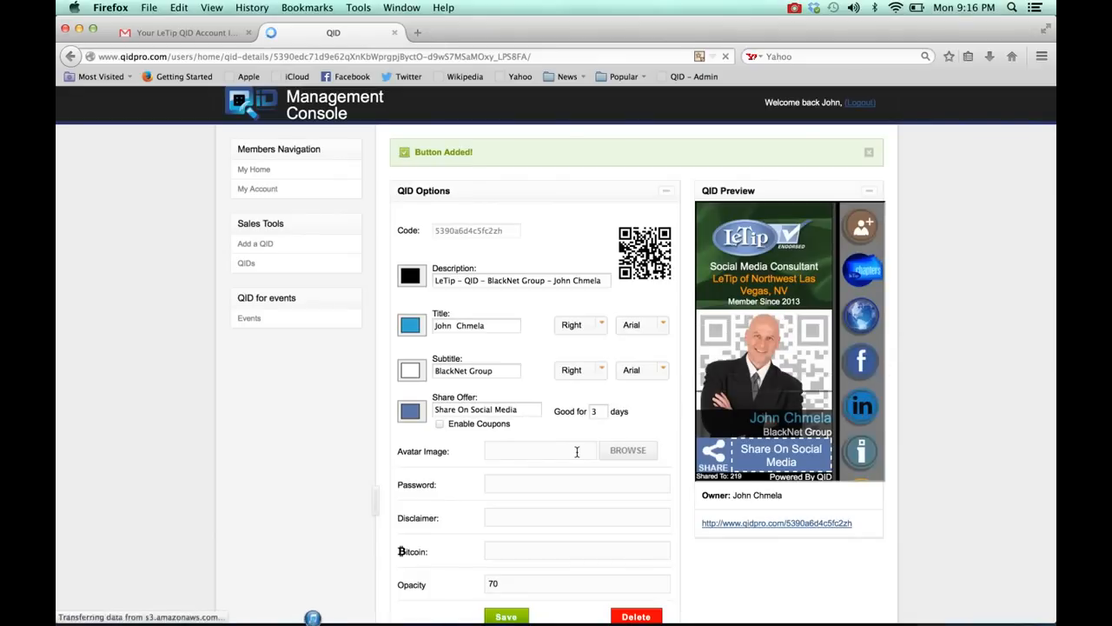
Step: Switch to Stickies and copy the Twitter profile address from the note
scroll(576, 451, down, 10)
scroll(577, 450, down, 5)
click(249, 612)
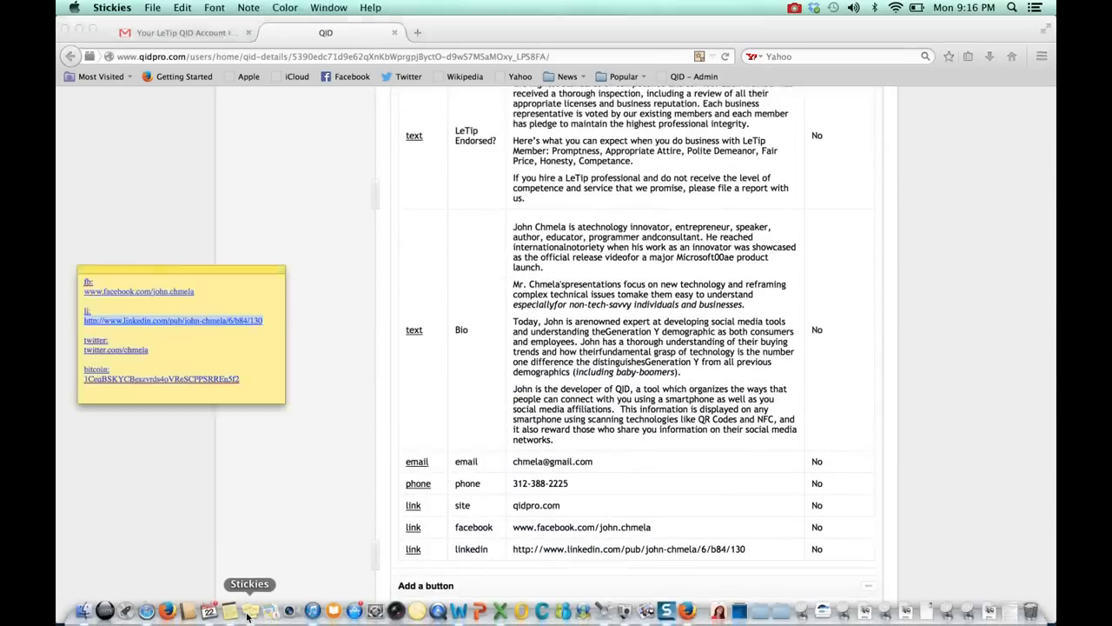
drag(247, 379, 77, 382)
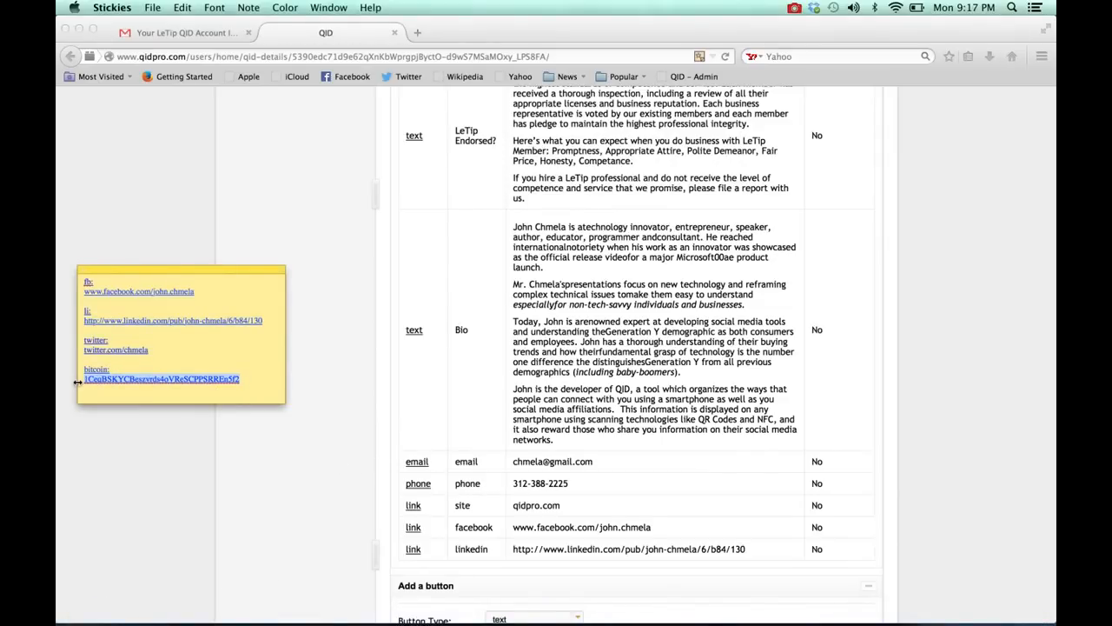
drag(165, 348, 68, 350)
key(super+c)
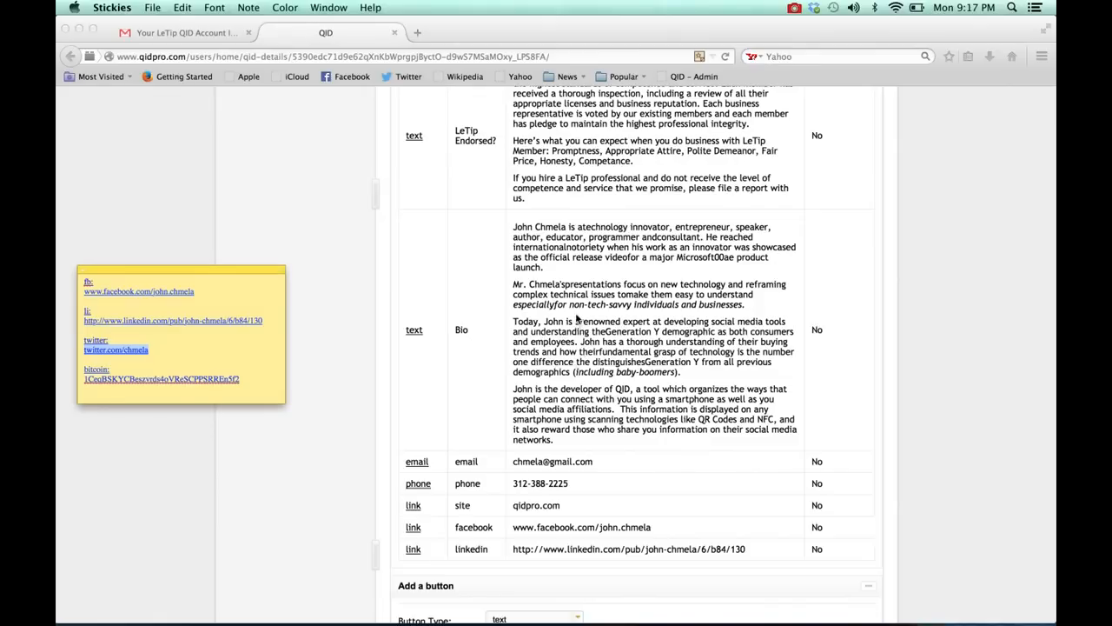
Step: Add and save a button of type link titled "twitter", with the copied Twitter profile address as its content
scroll(577, 319, down, 5)
click(565, 376)
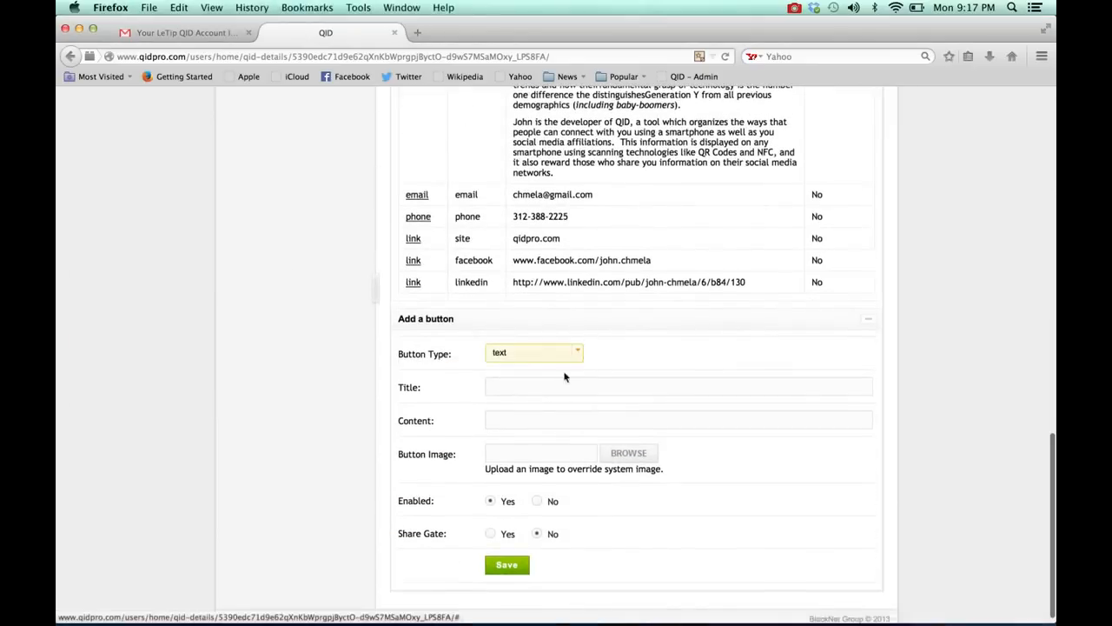
click(576, 353)
click(514, 454)
click(516, 387)
text(twitter)
key(Tab)
key(super+v)
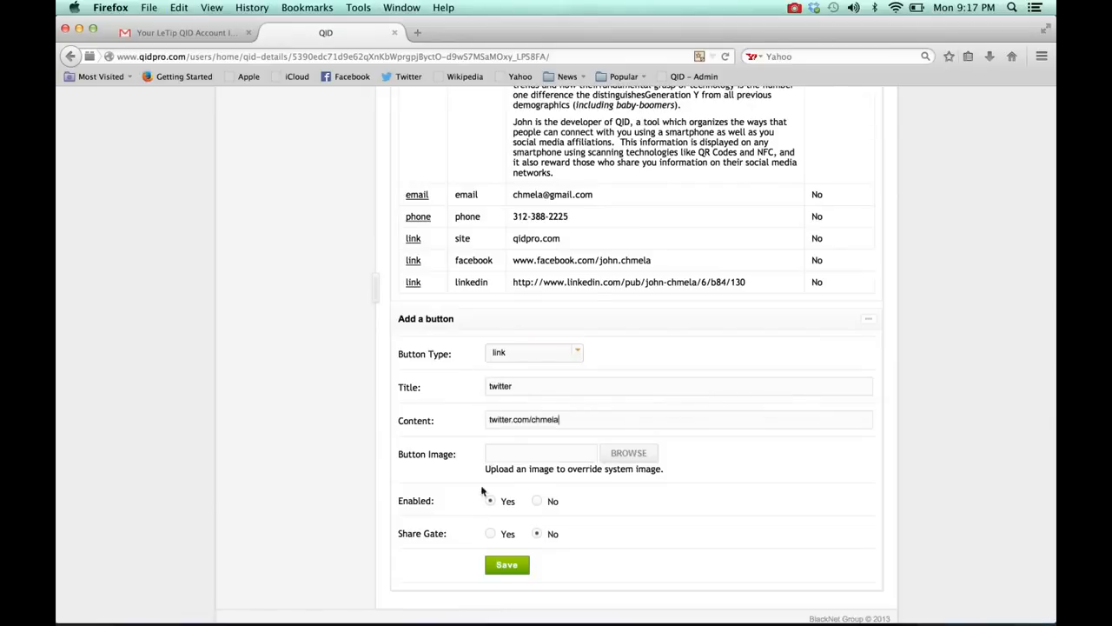
click(509, 566)
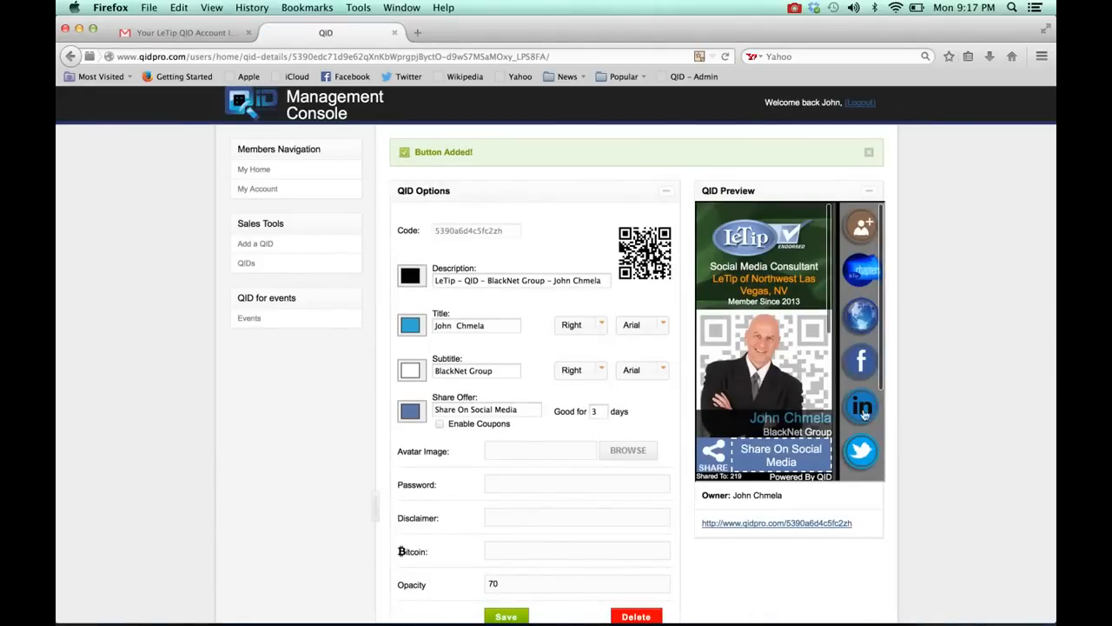
Step: Look through the social media, info and contact icons in the QID preview's button column
scroll(864, 415, down, 3)
scroll(859, 333, down, 4)
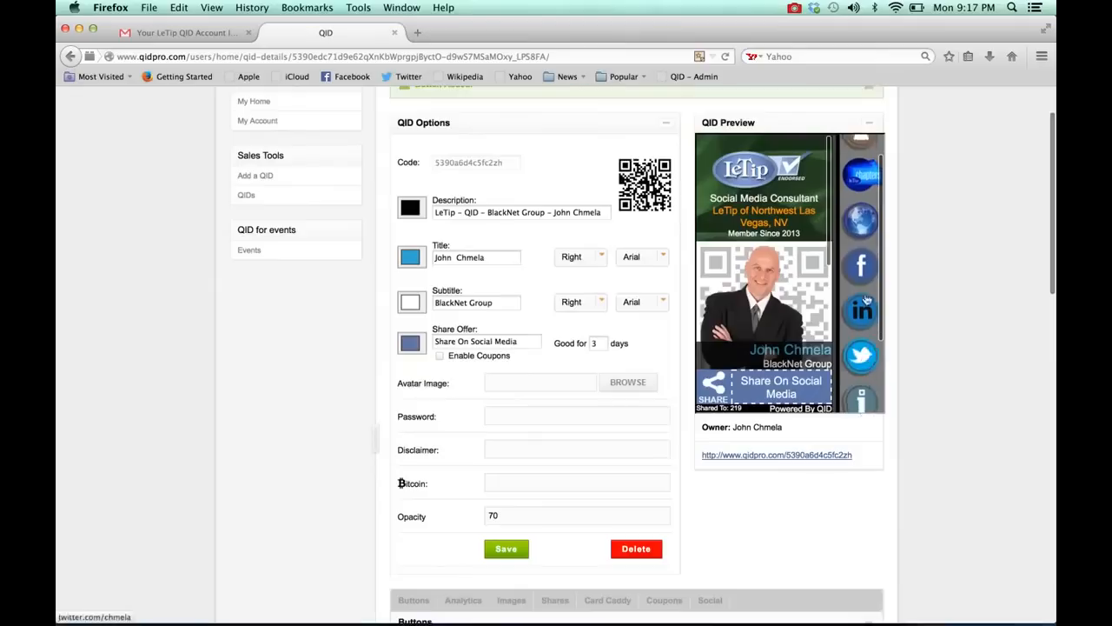
scroll(859, 333, up, 3)
scroll(859, 332, down, 3)
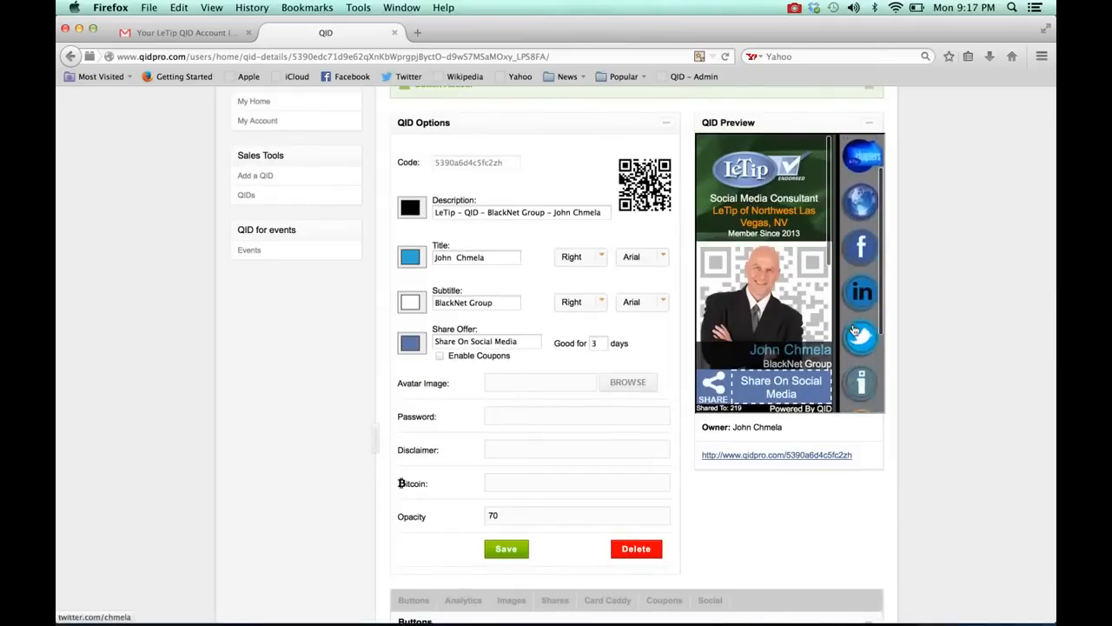
scroll(864, 221, up, 1)
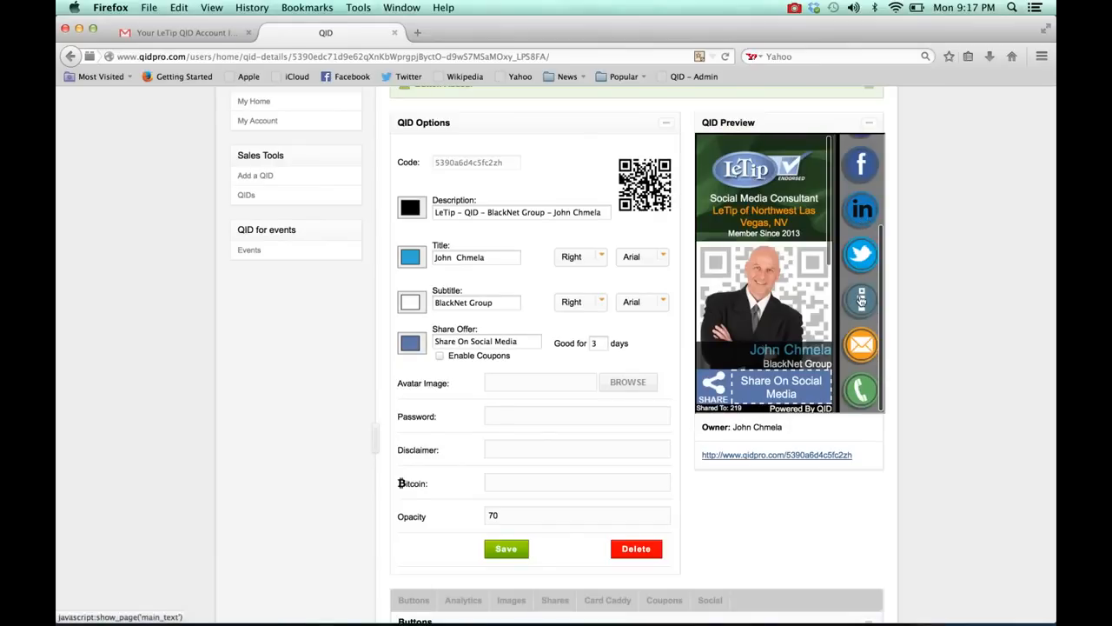
Step: Add and save a button of type map titled "map", with the full street address as its content
scroll(862, 300, down, 10)
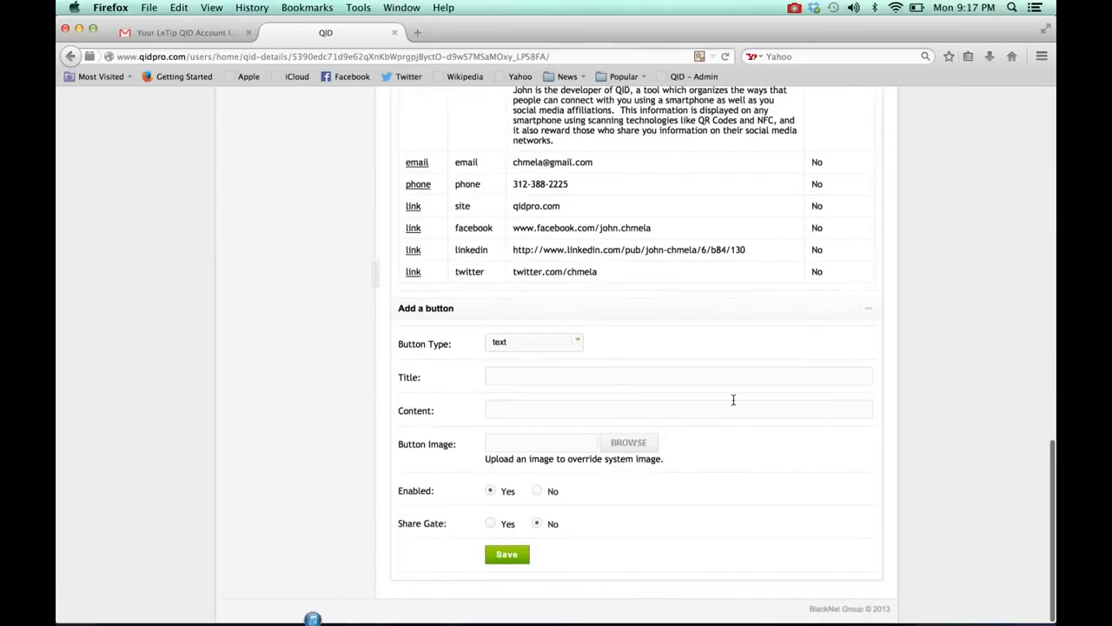
click(578, 343)
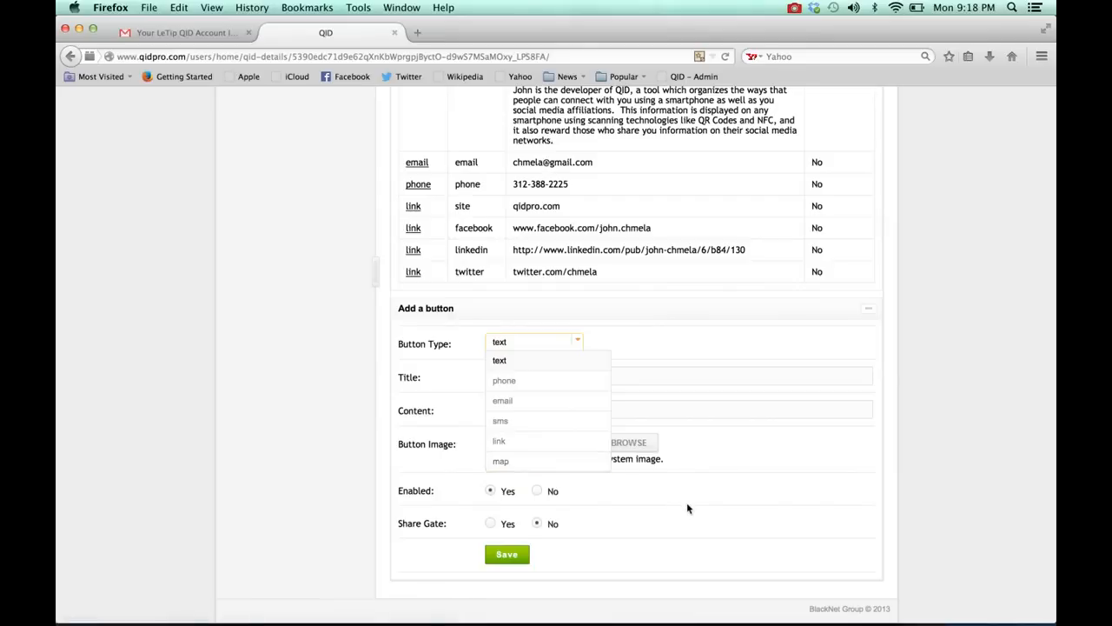
click(511, 461)
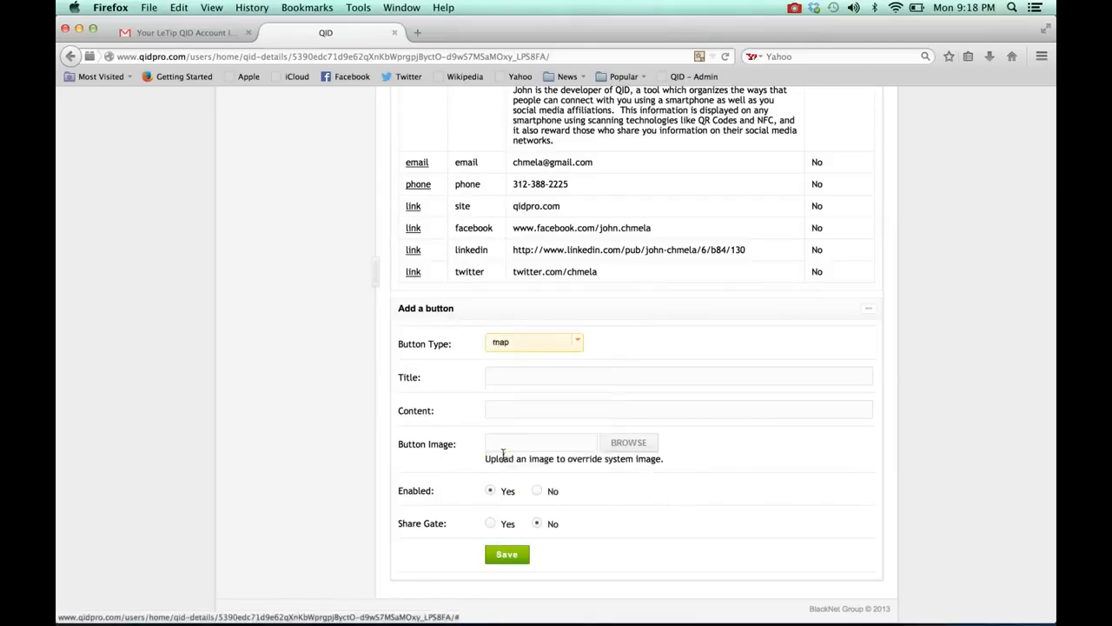
click(520, 375)
text(map)
key(Tab)
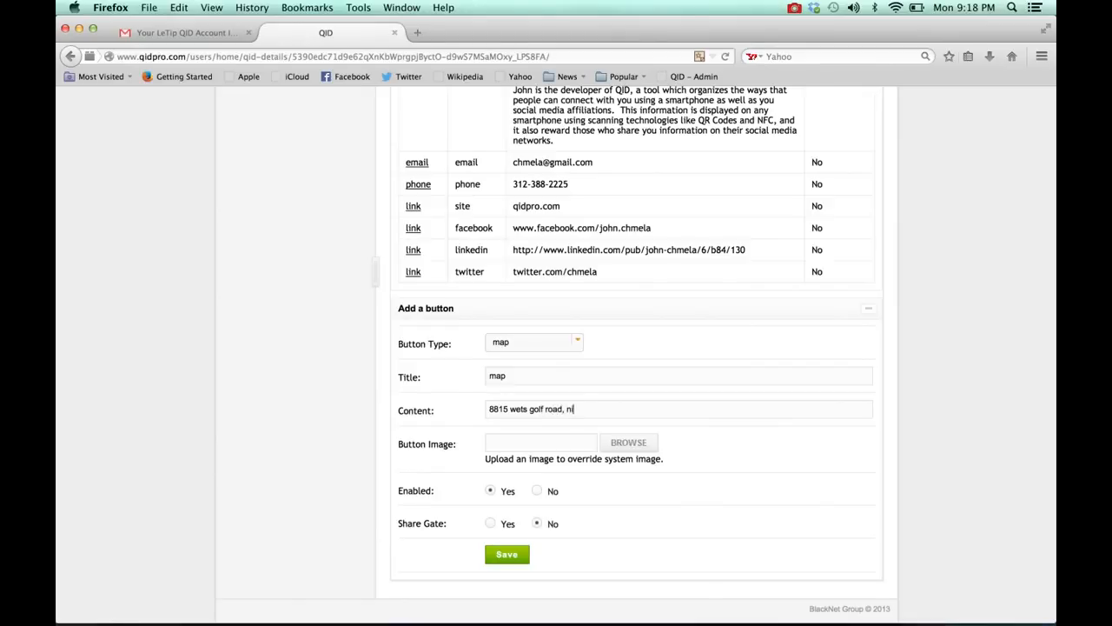
click(503, 551)
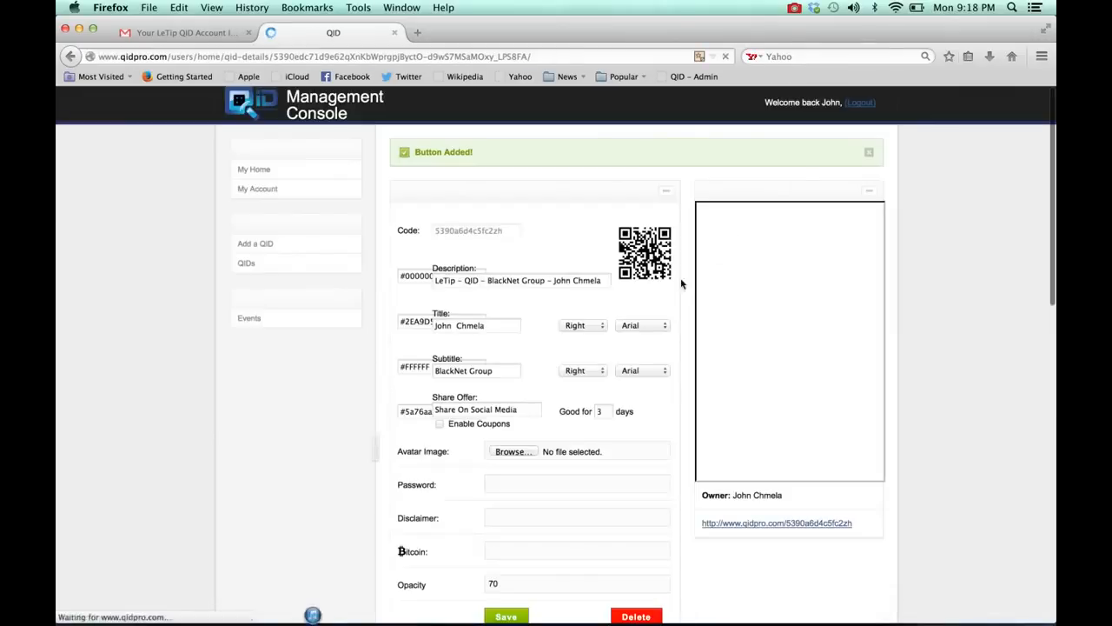
Step: Review the QID preview's icons, the list of buttons with their contents, and the form for adding a button
scroll(865, 286, down, 1)
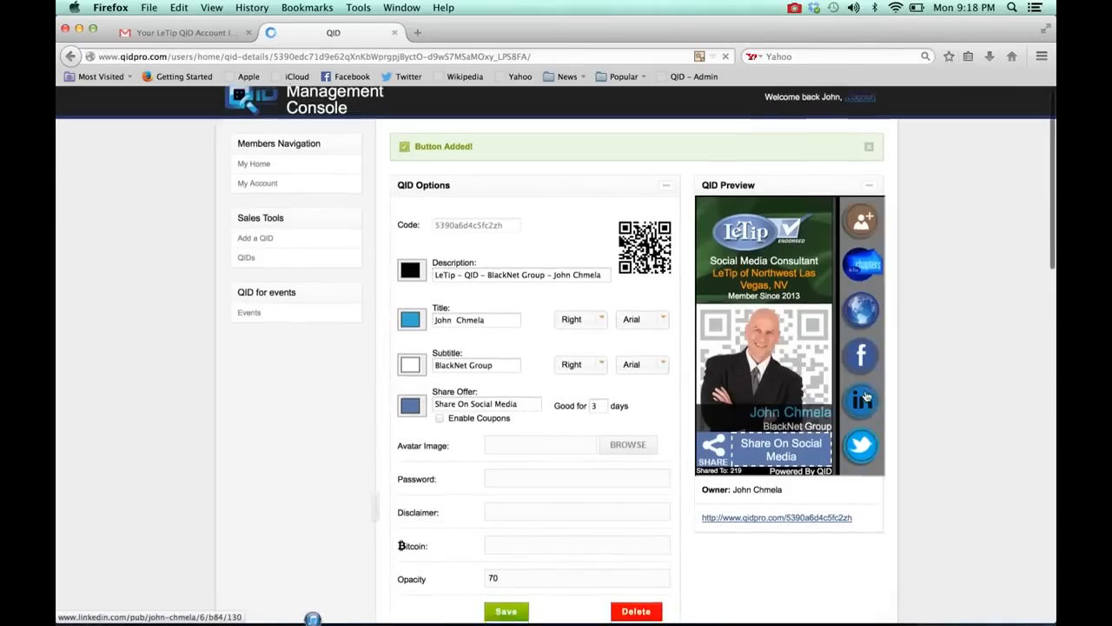
scroll(862, 358, down, 3)
scroll(861, 358, up, 3)
scroll(861, 358, down, 5)
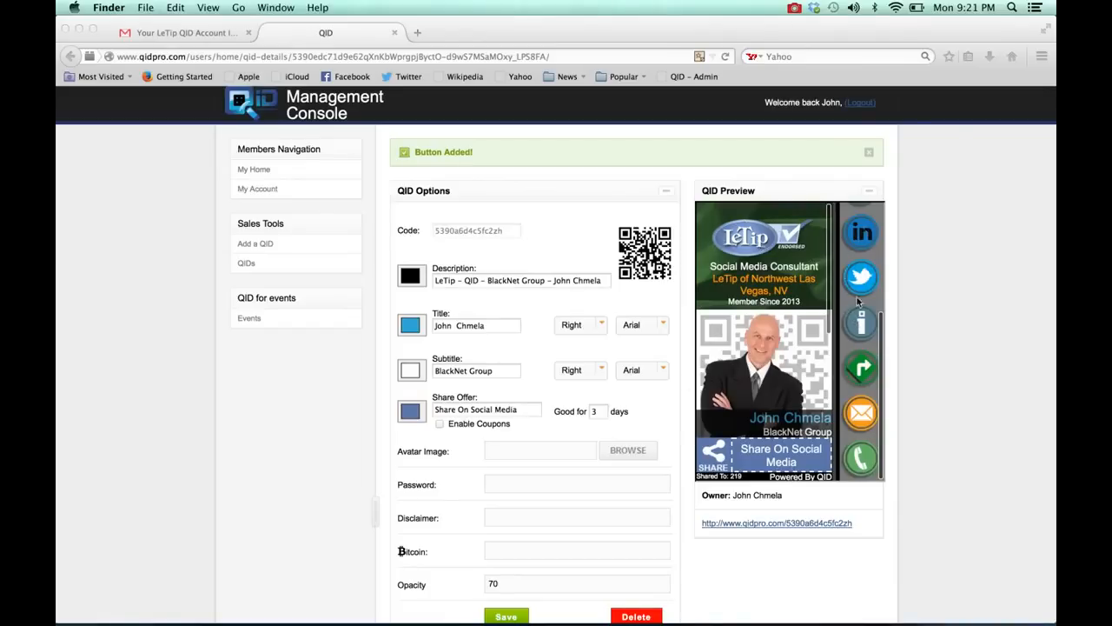
scroll(753, 579, down, 2)
scroll(753, 579, down, 8)
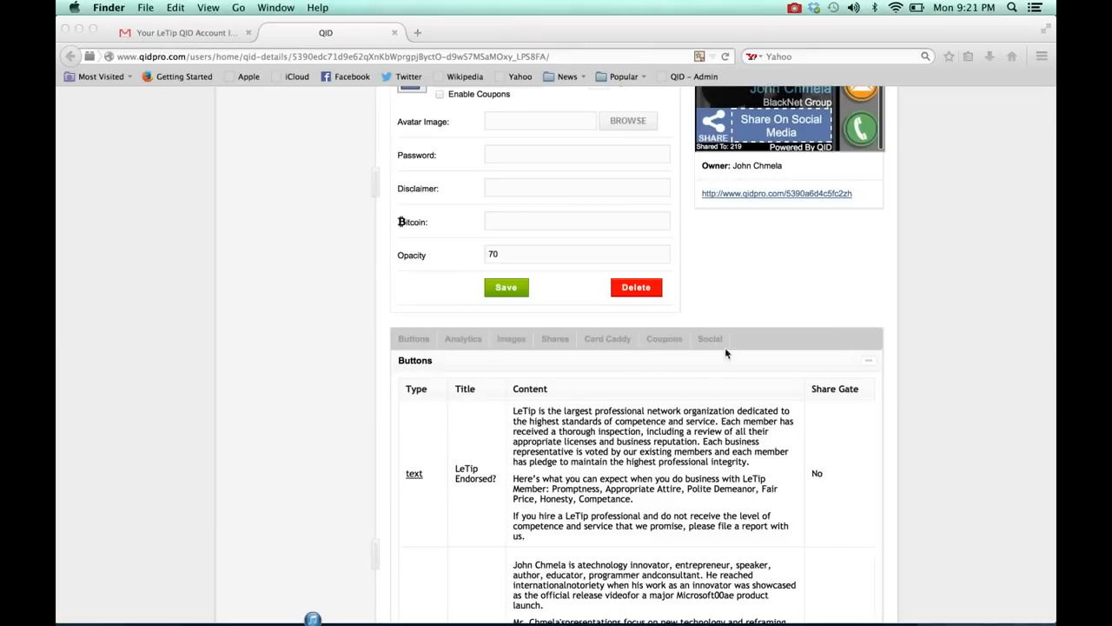
scroll(682, 443, down, 10)
scroll(682, 454, down, 2)
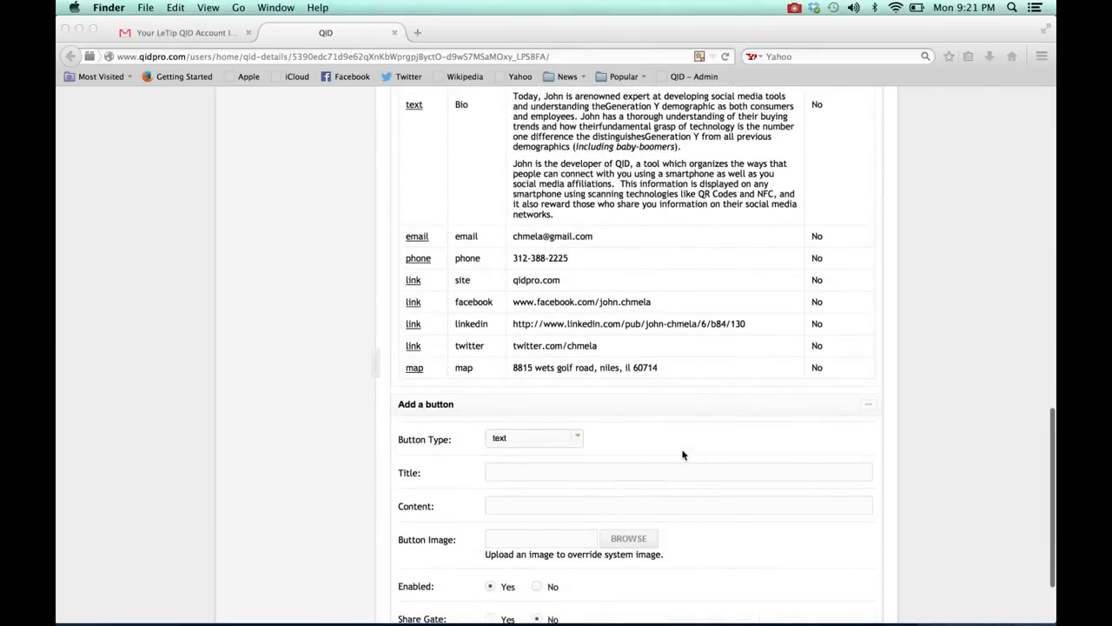
scroll(700, 400, down, 4)
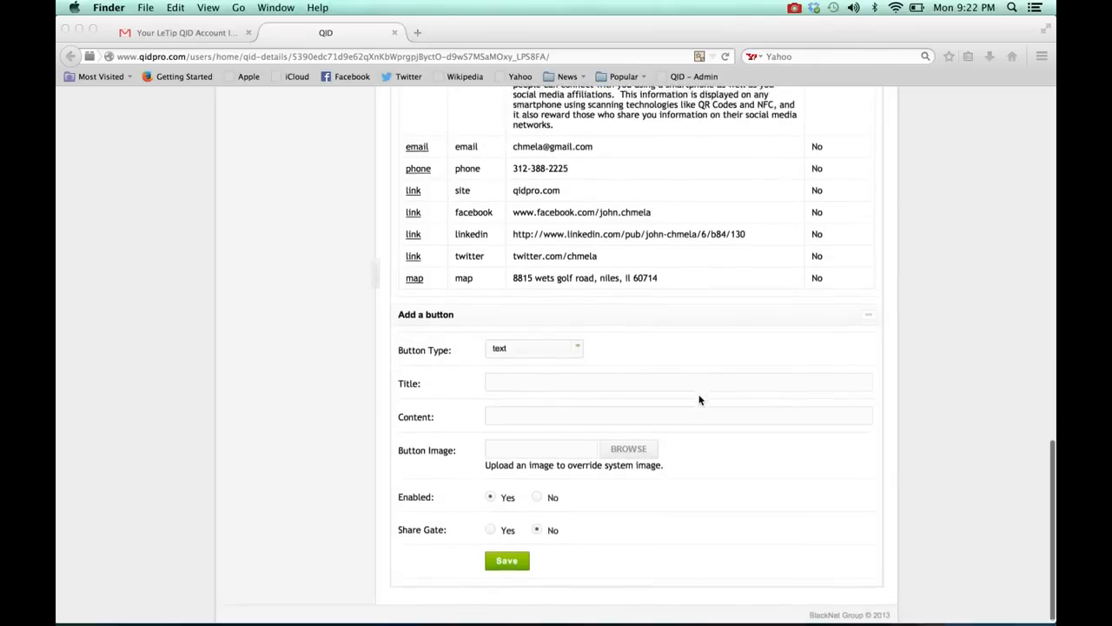
scroll(699, 400, up, 20)
scroll(700, 400, up, 15)
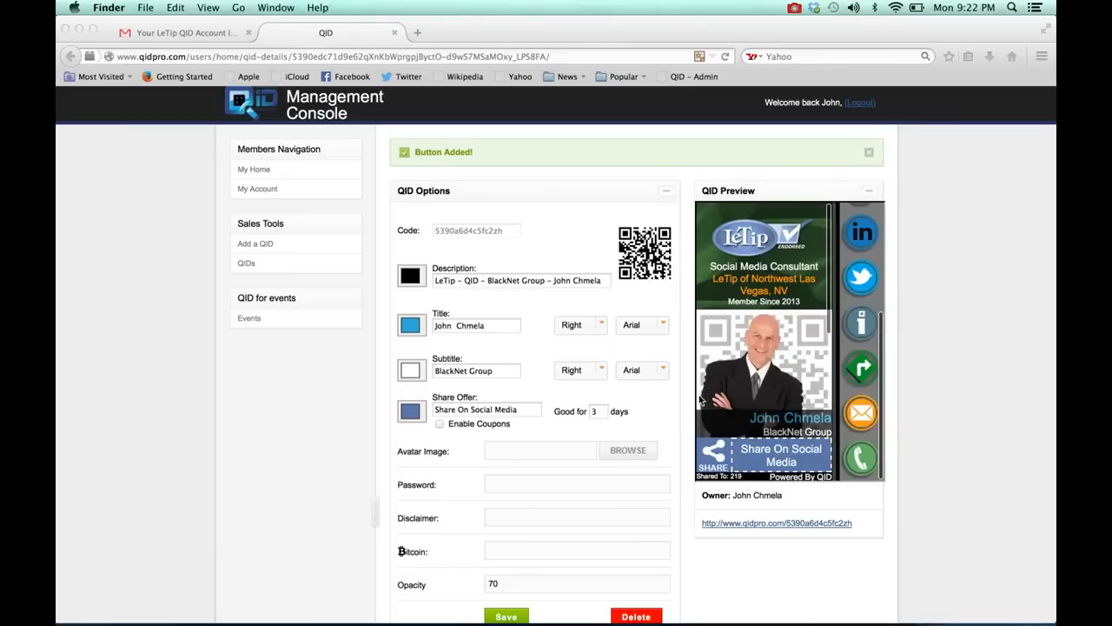
click(794, 8)
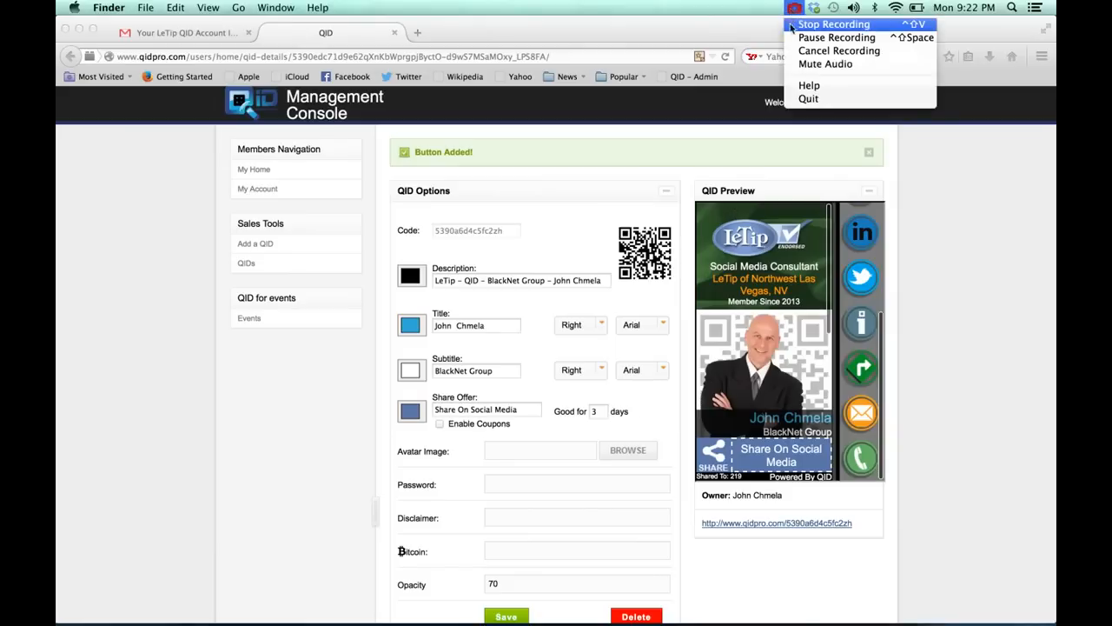